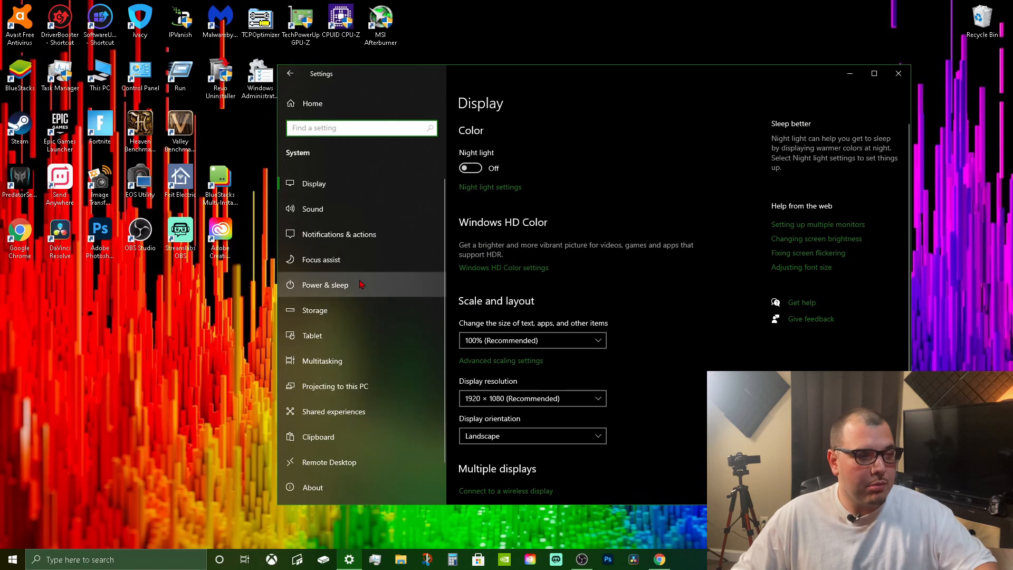
In the Display settings, choose 1920 × 1080 (Recommended) as the display resolution.
click(343, 185)
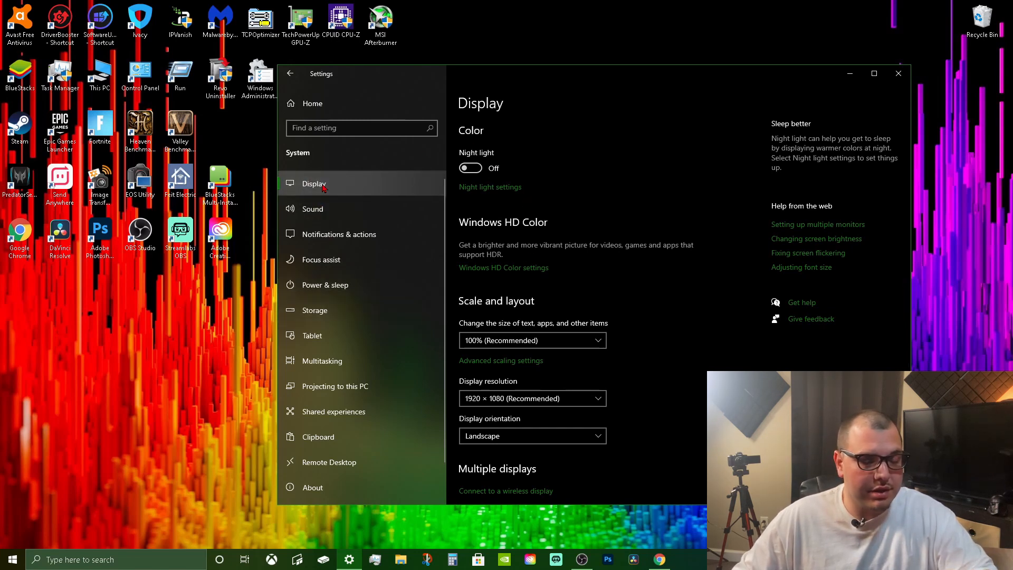
scroll(524, 161, down, 4)
scroll(559, 158, up, 3)
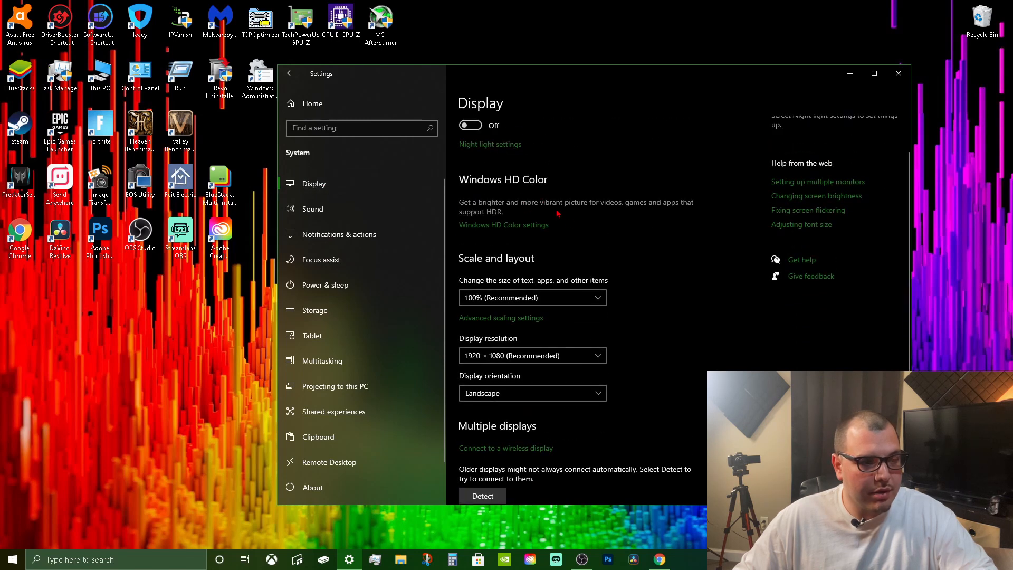
scroll(623, 276, down, 2)
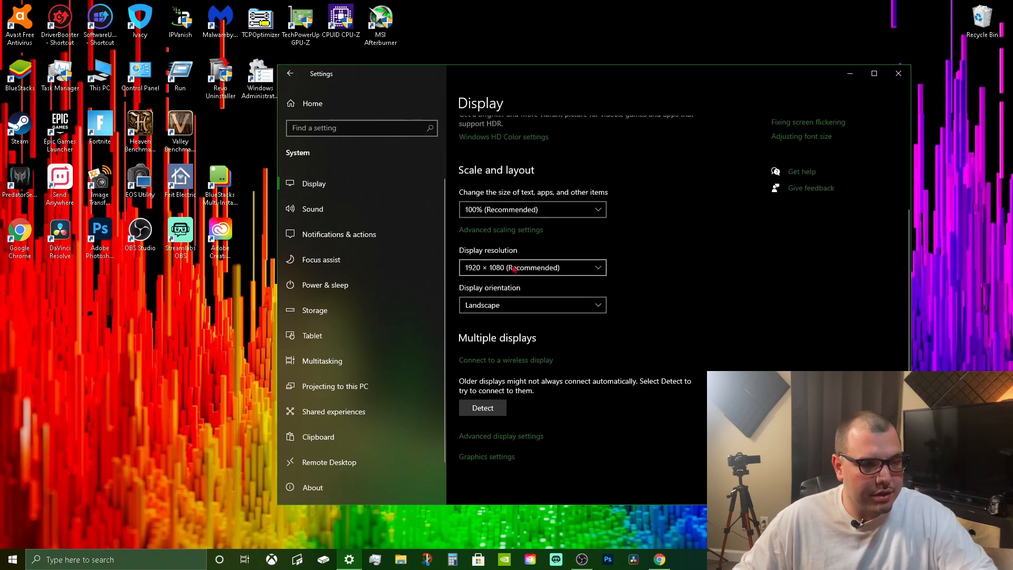
click(512, 268)
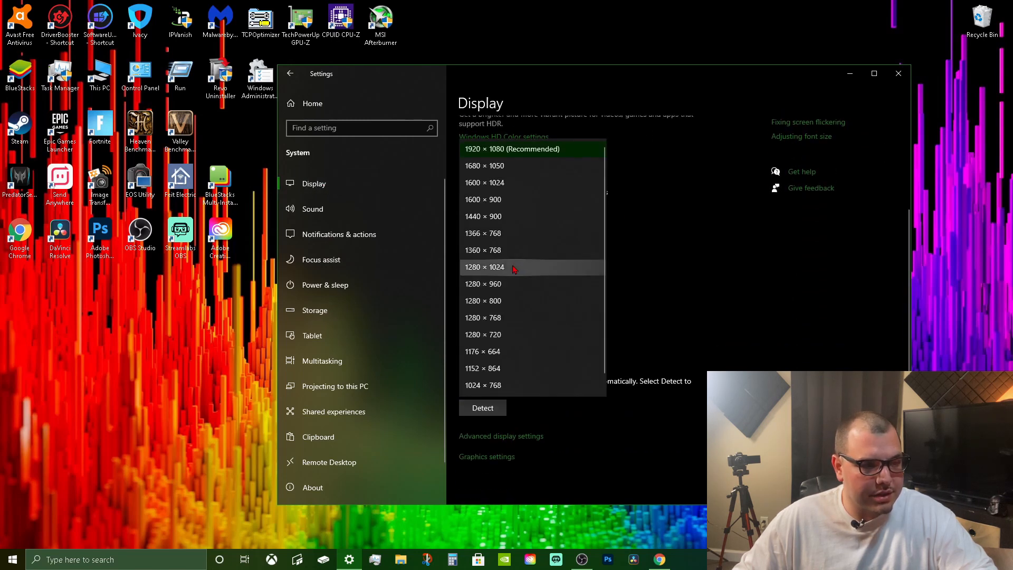
click(491, 154)
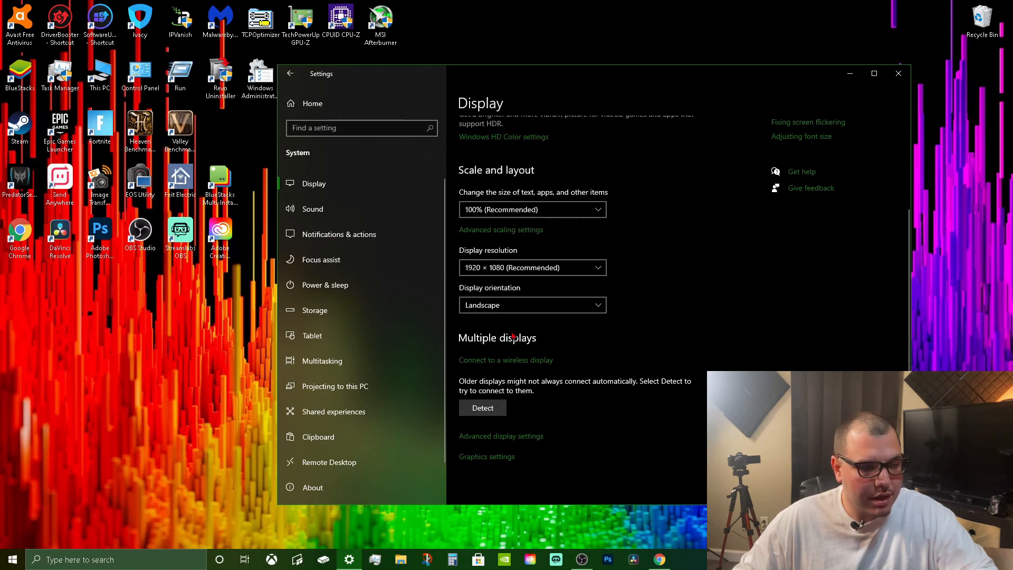
scroll(513, 336, up, 3)
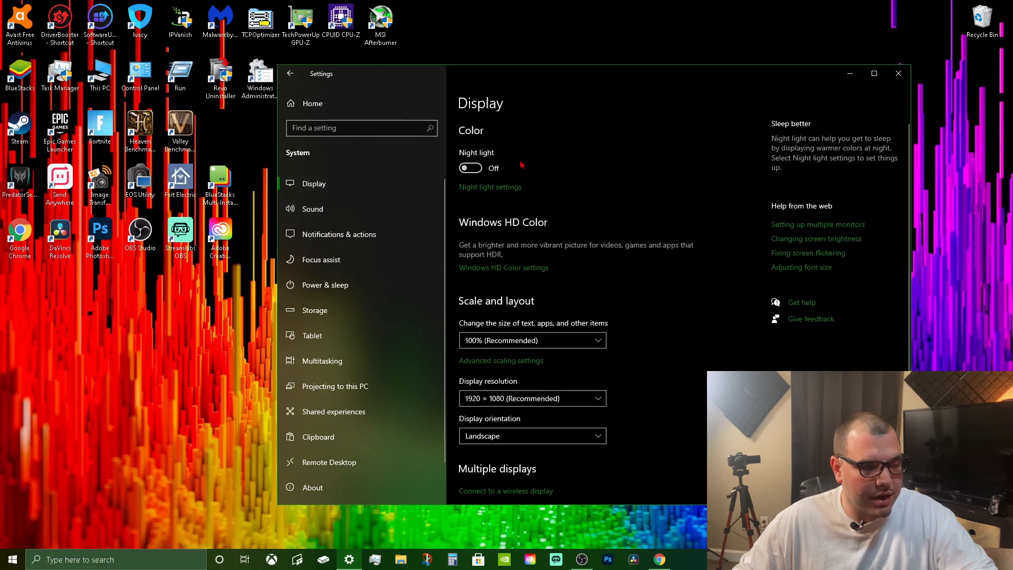
Look over the Sound settings, and switch off notifications from apps and other senders in Notifications & actions.
click(315, 210)
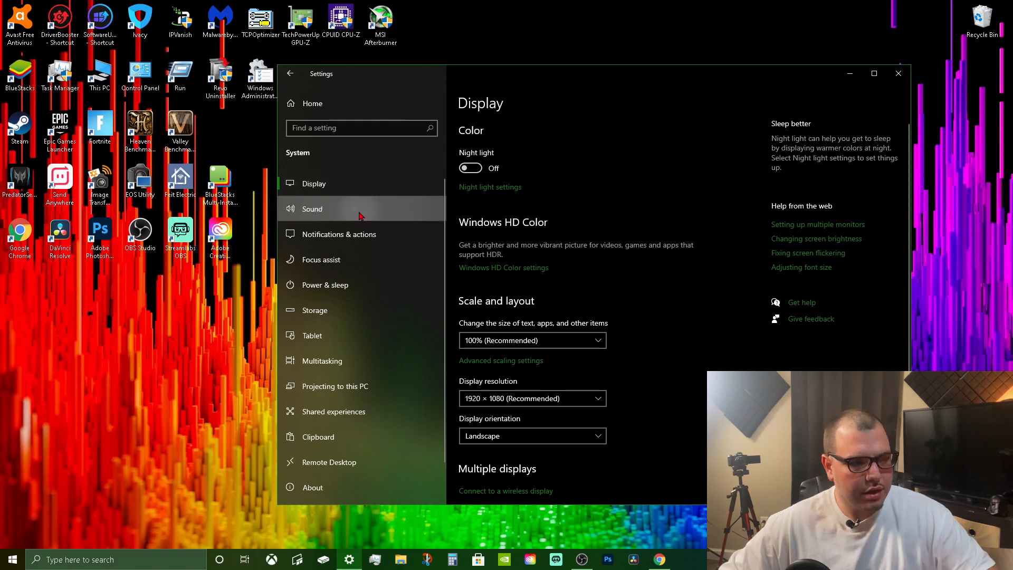
scroll(610, 296, down, 2)
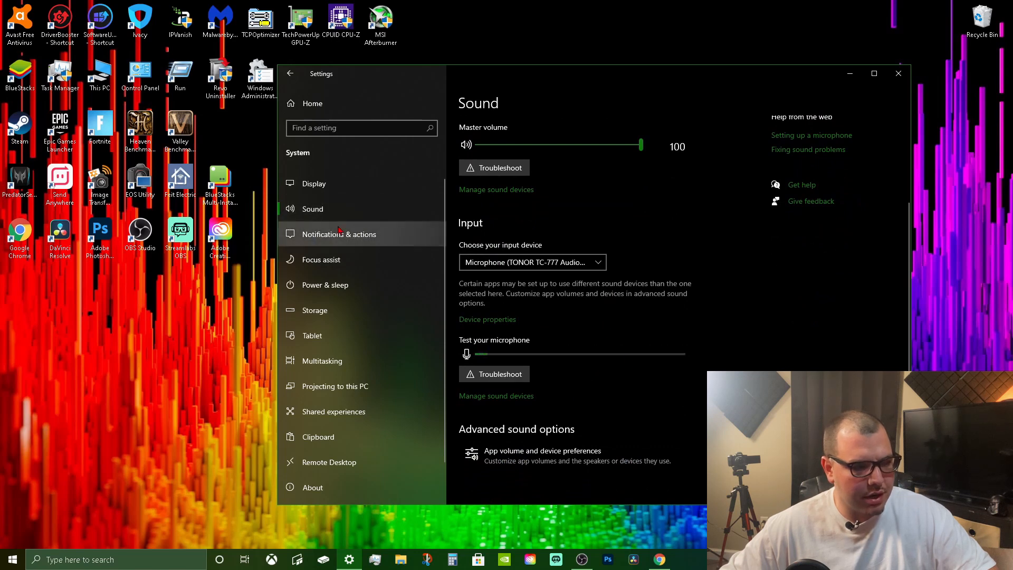
click(323, 235)
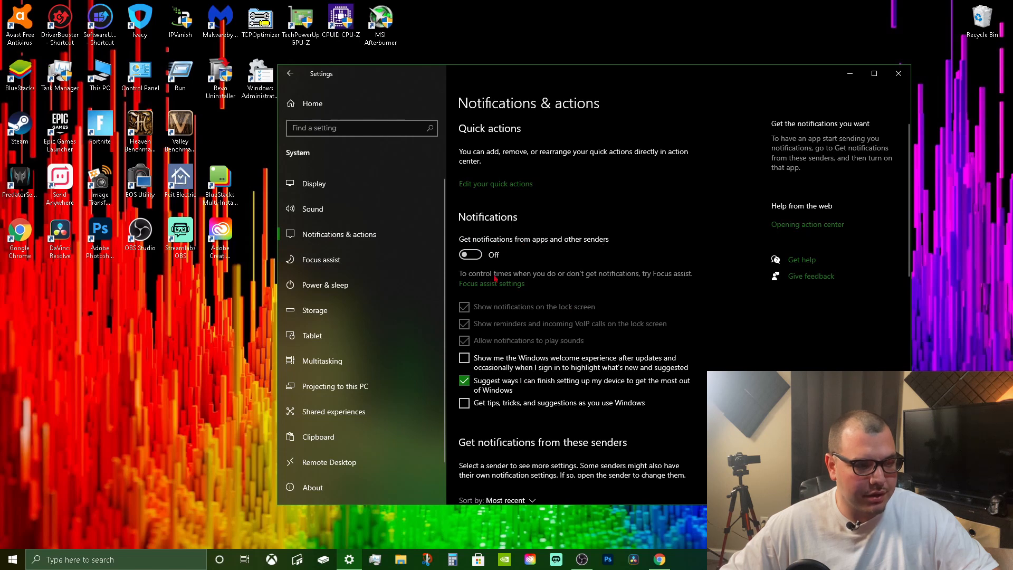
click(470, 255)
click(470, 255)
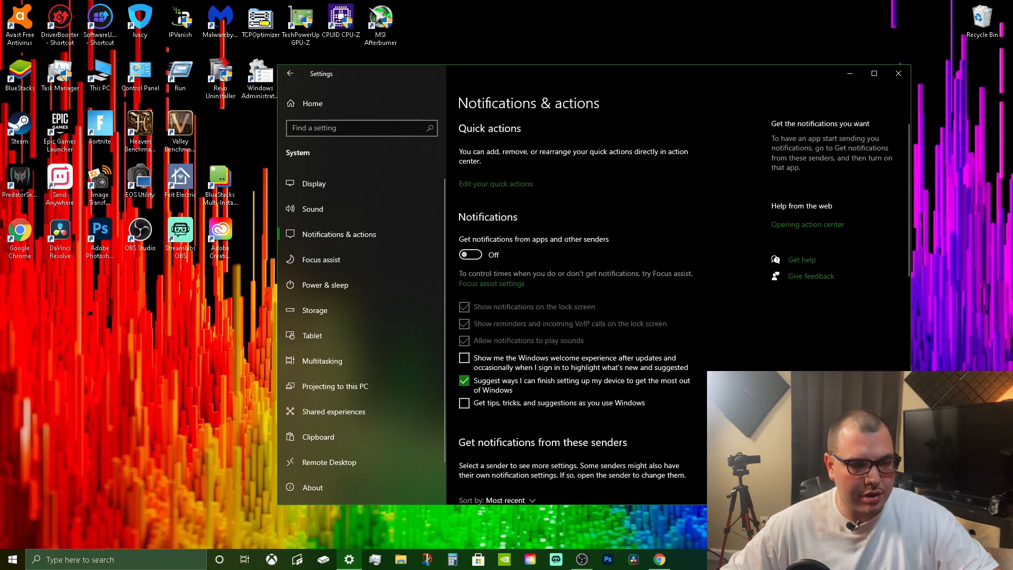
scroll(538, 368, down, 2)
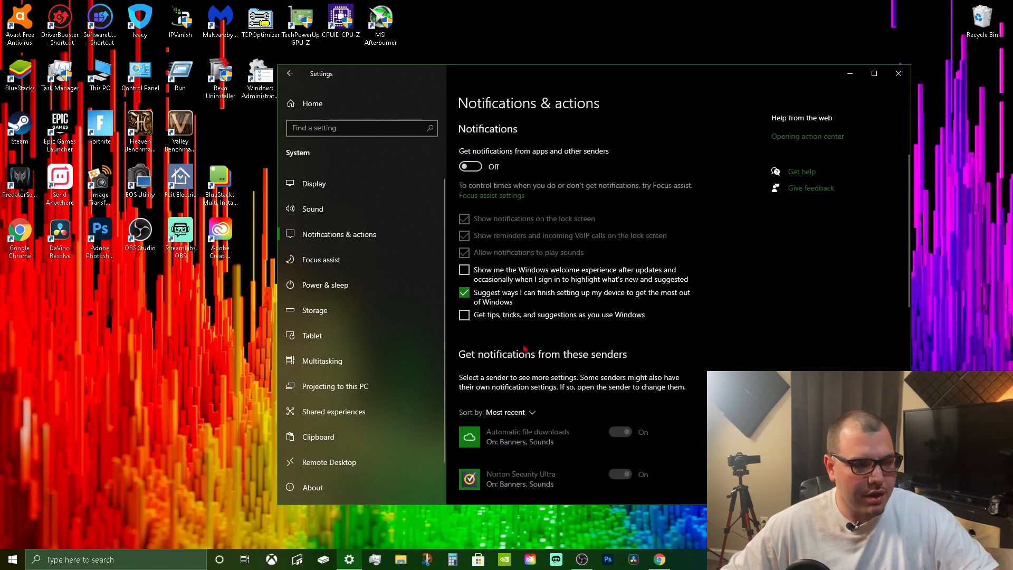
scroll(488, 285, down, 2)
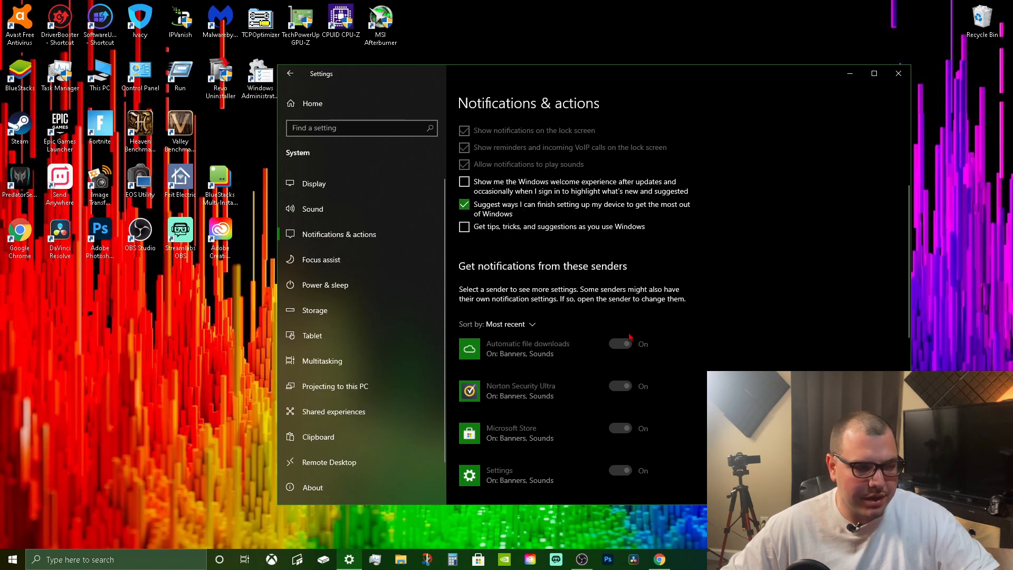
scroll(529, 337, down, 6)
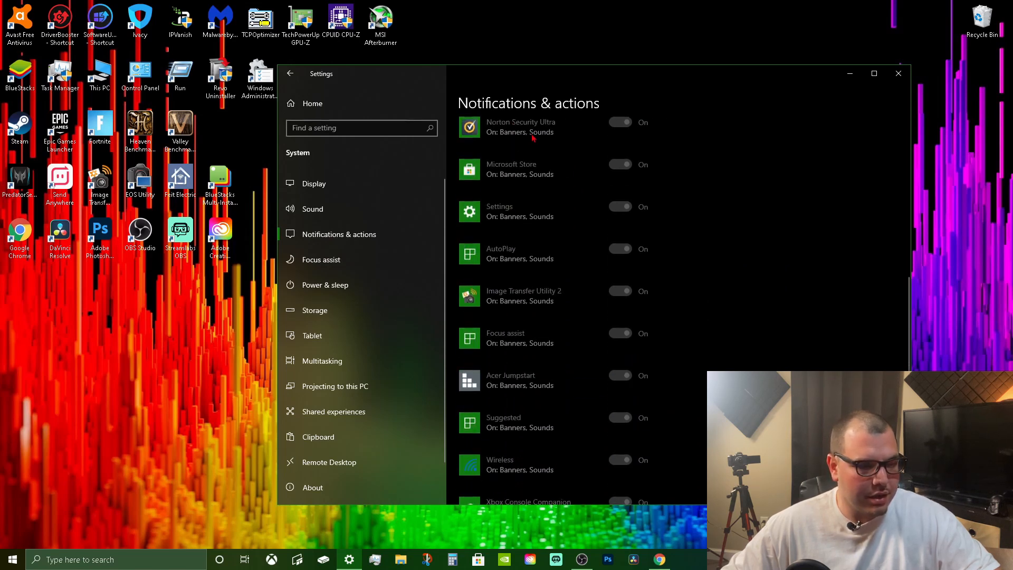
scroll(620, 323, down, 4)
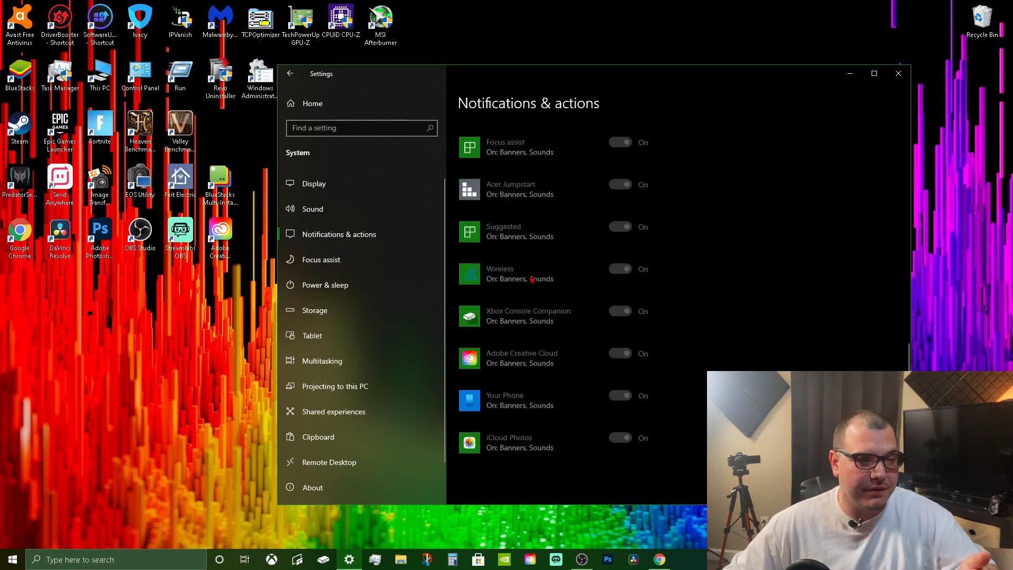
scroll(532, 280, up, 2)
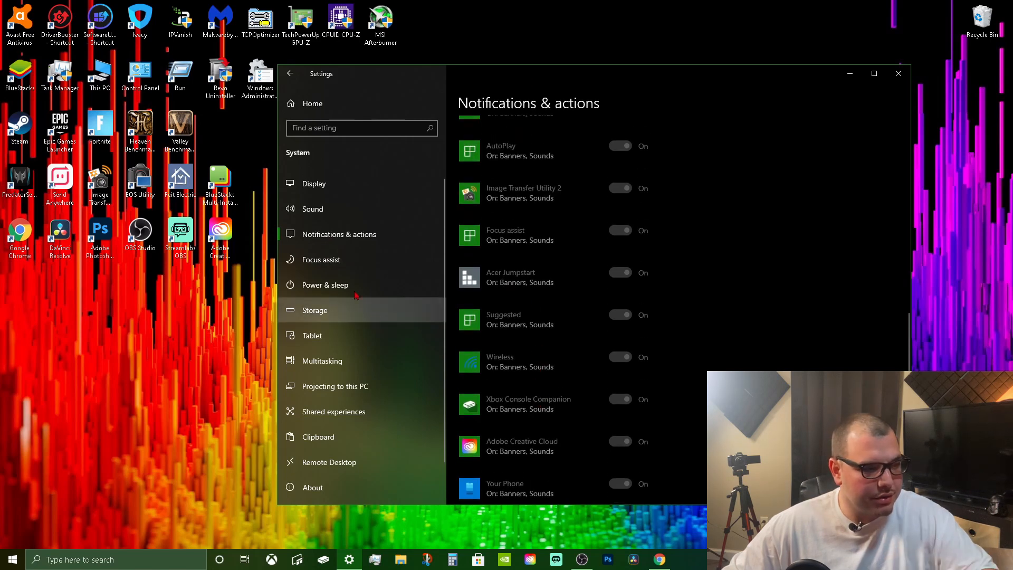
Review the Focus assist modes and its automatic rules.
click(333, 259)
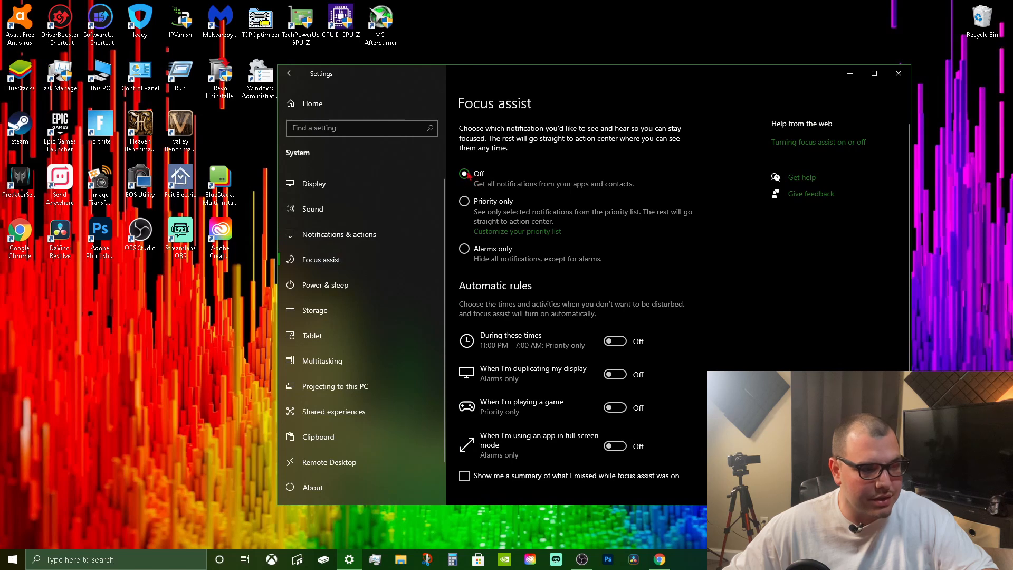
scroll(496, 245, down, 1)
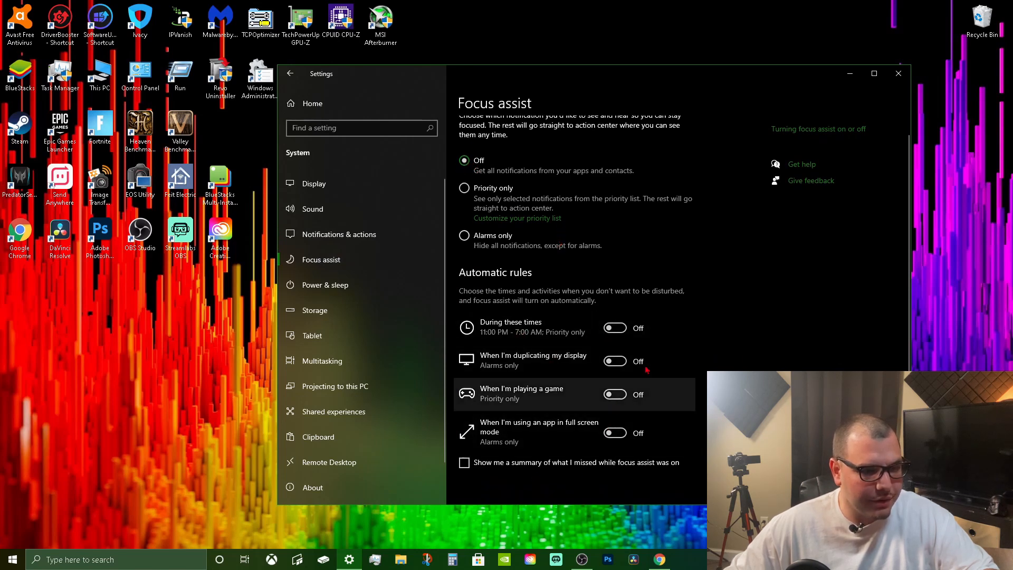
scroll(475, 369, up, 1)
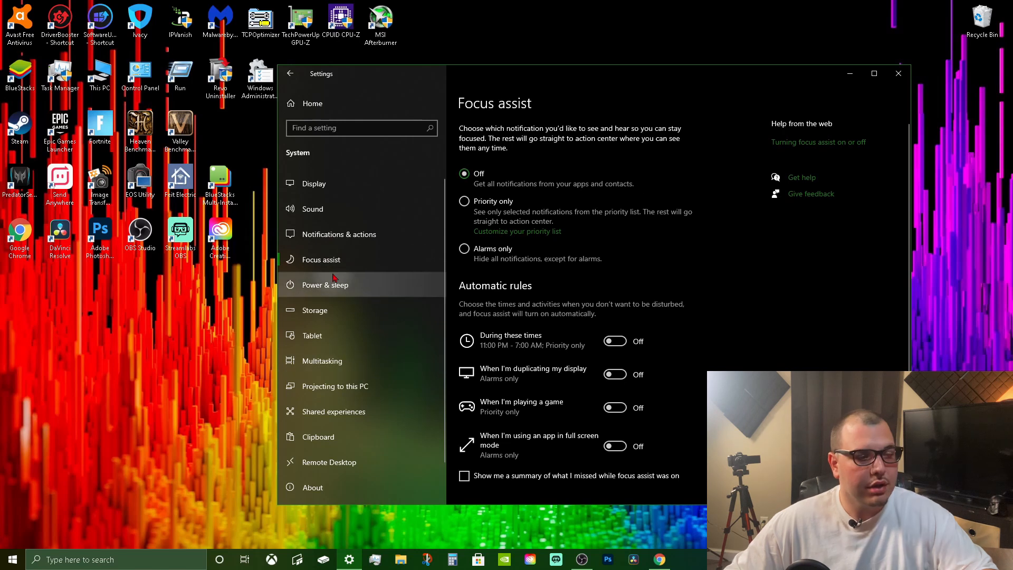
Open the additional power settings from Power & sleep and expand the list of additional power plans.
click(362, 284)
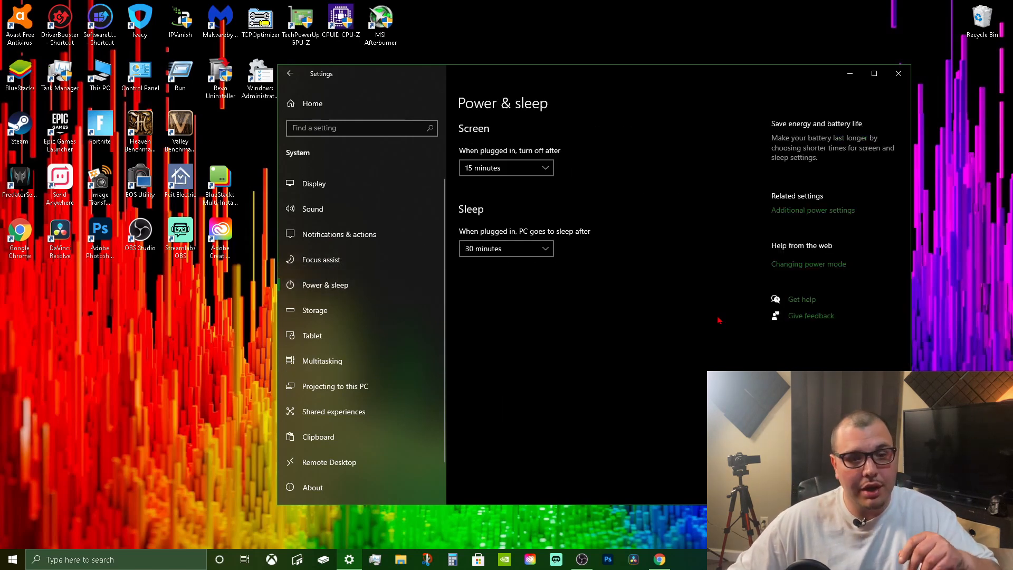
click(784, 211)
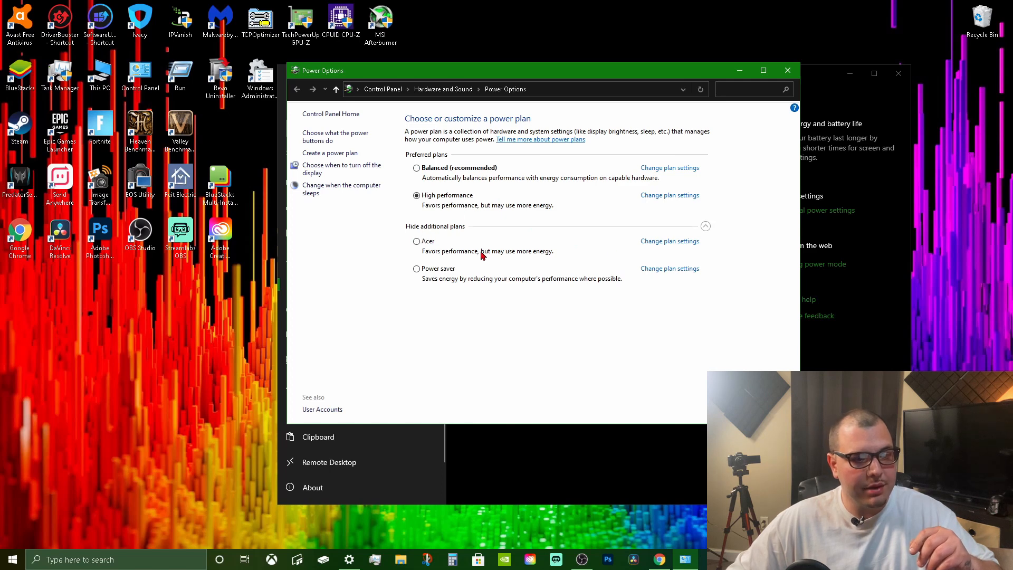
click(706, 226)
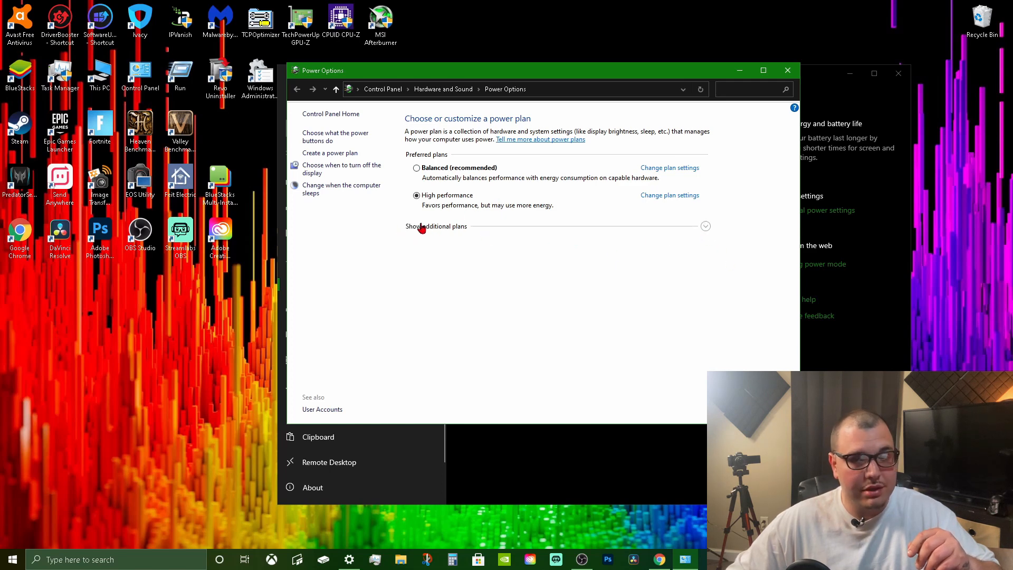
click(705, 228)
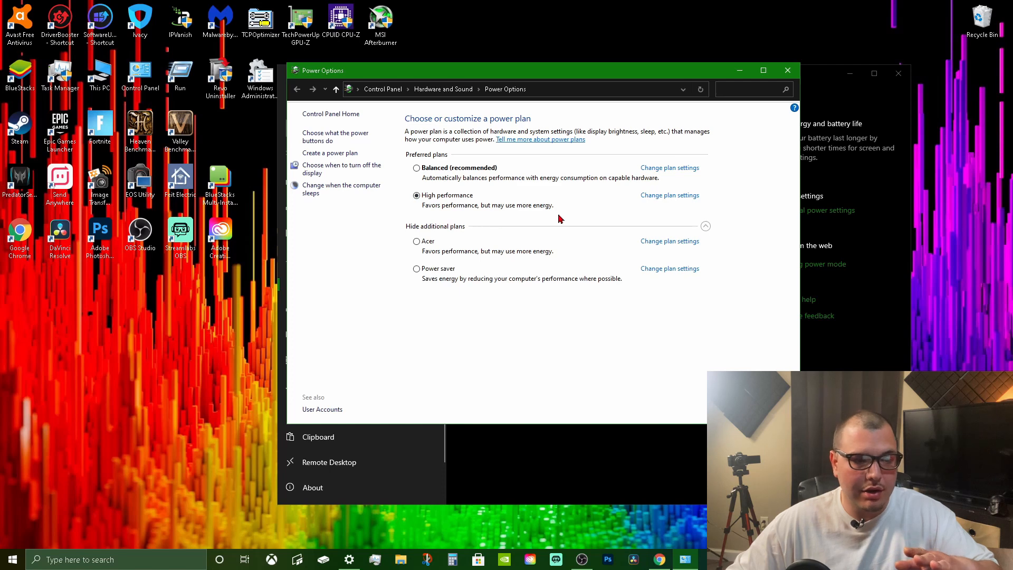
Open the advanced power settings of the High performance plan and place their dialog over the plan settings window.
click(643, 198)
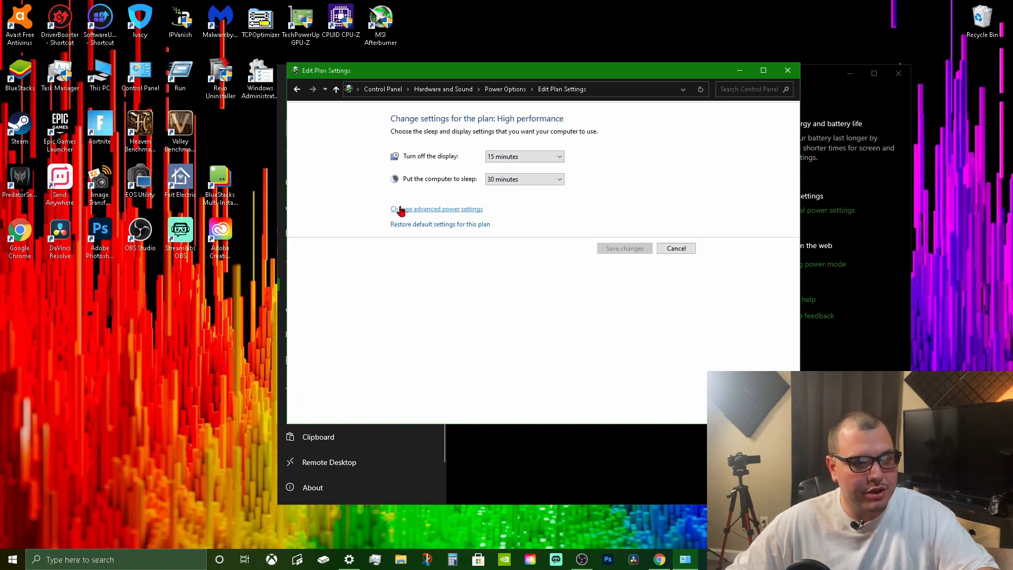
click(459, 213)
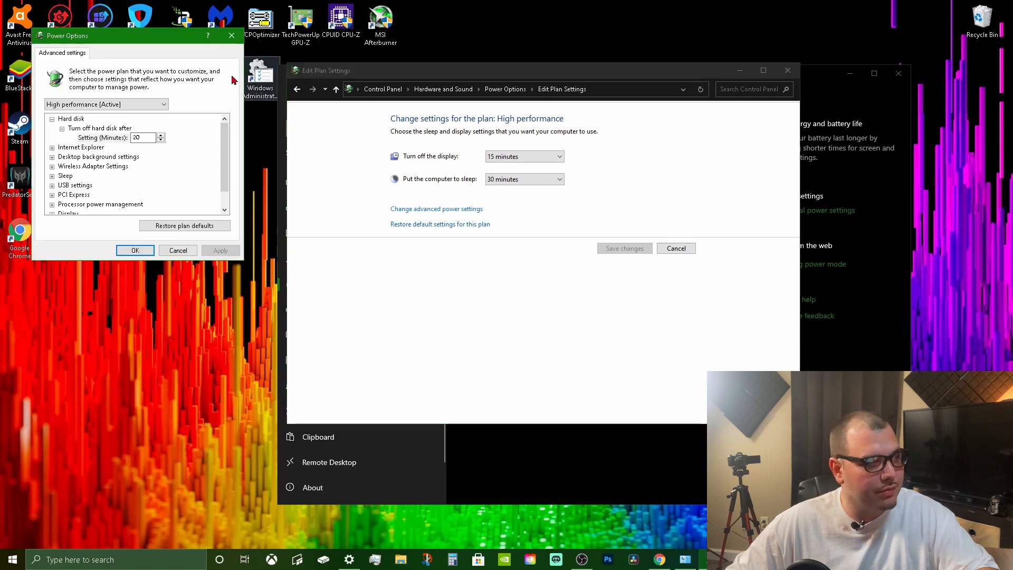
drag(129, 37, 656, 78)
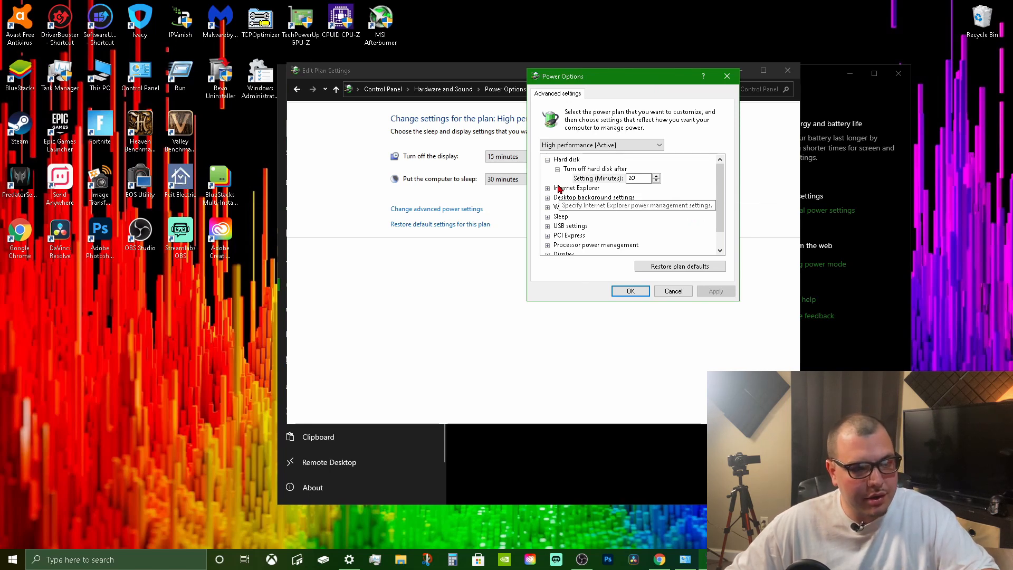
Set Link State Power Management under PCI Express to Off, and collapse the PCI Express group.
click(548, 236)
scroll(644, 240, down, 1)
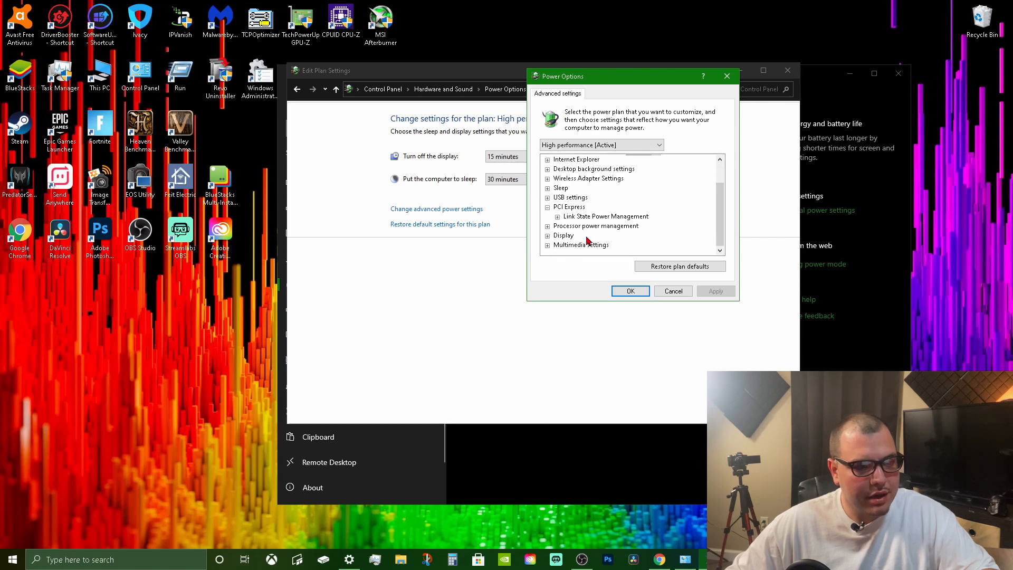
click(557, 217)
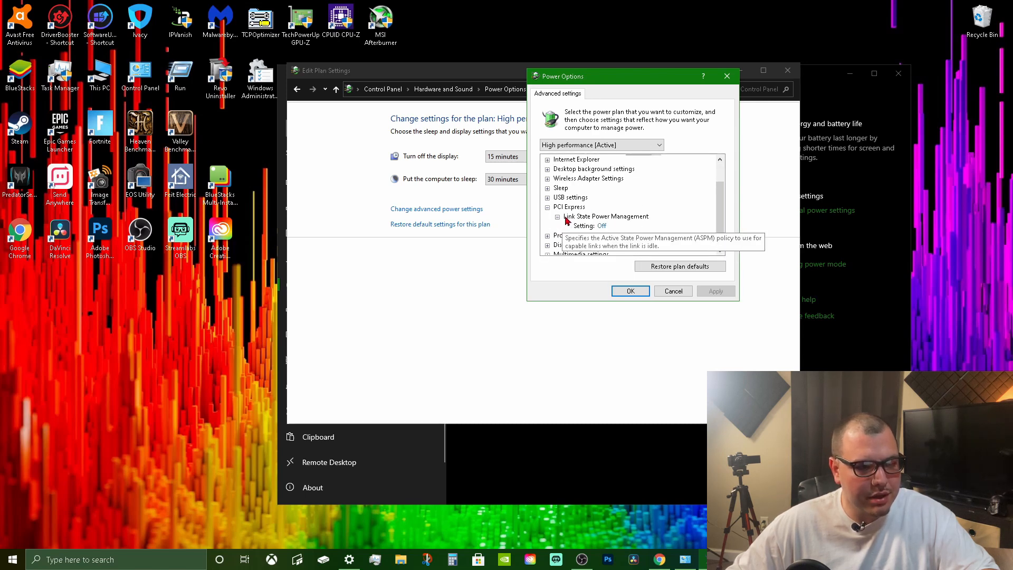
click(601, 227)
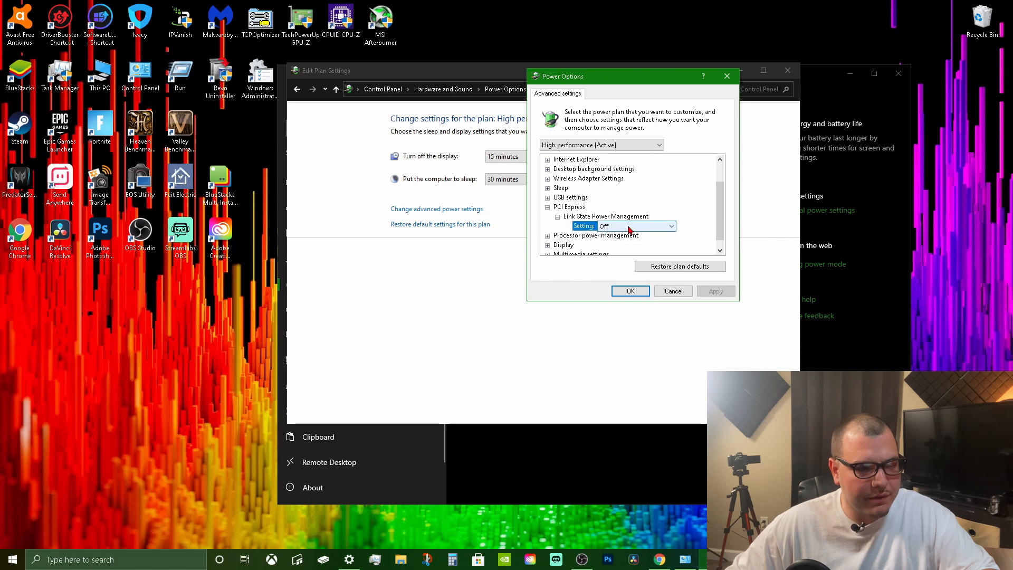
click(632, 227)
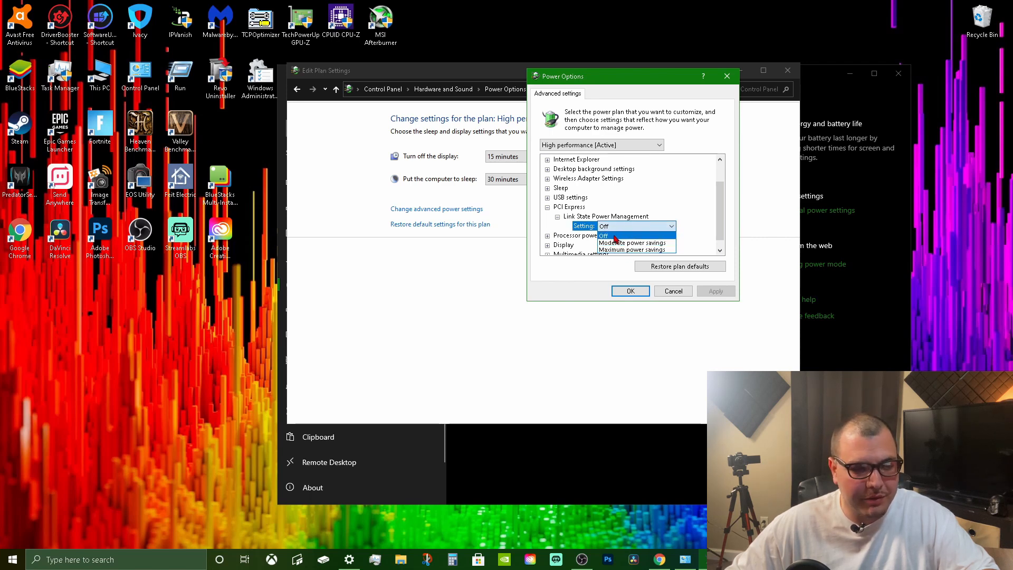
click(615, 237)
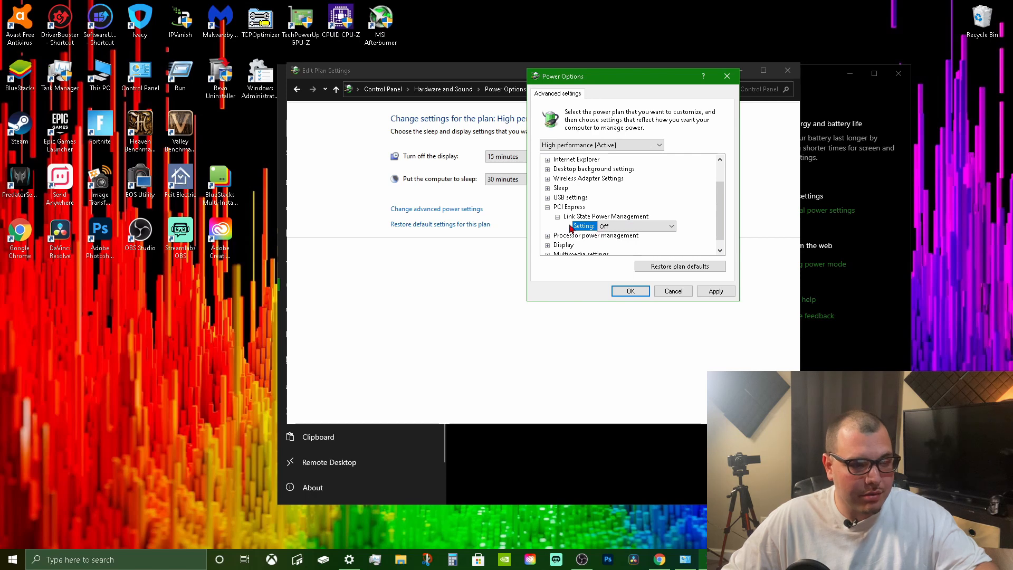
click(628, 227)
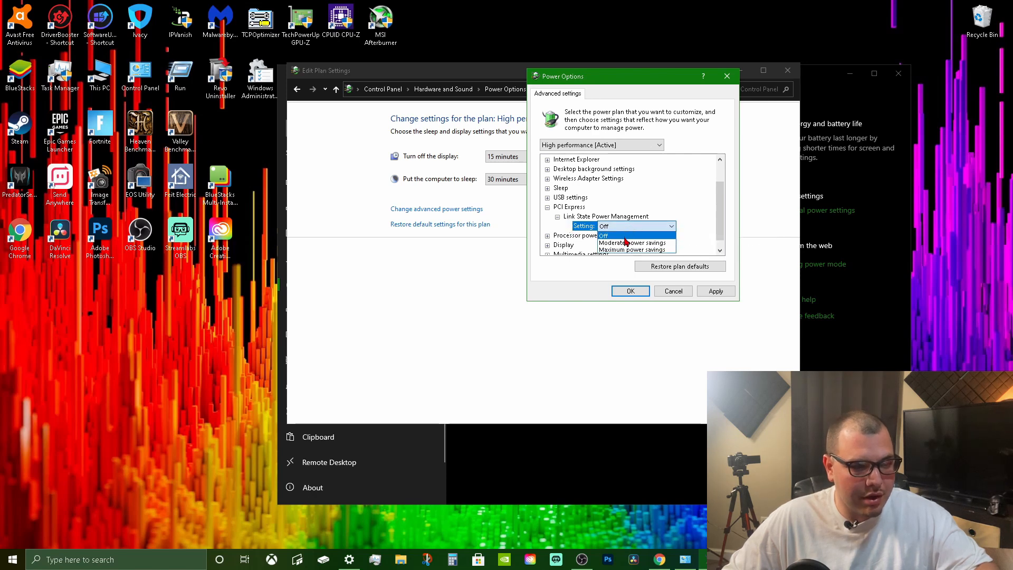
click(602, 235)
click(548, 206)
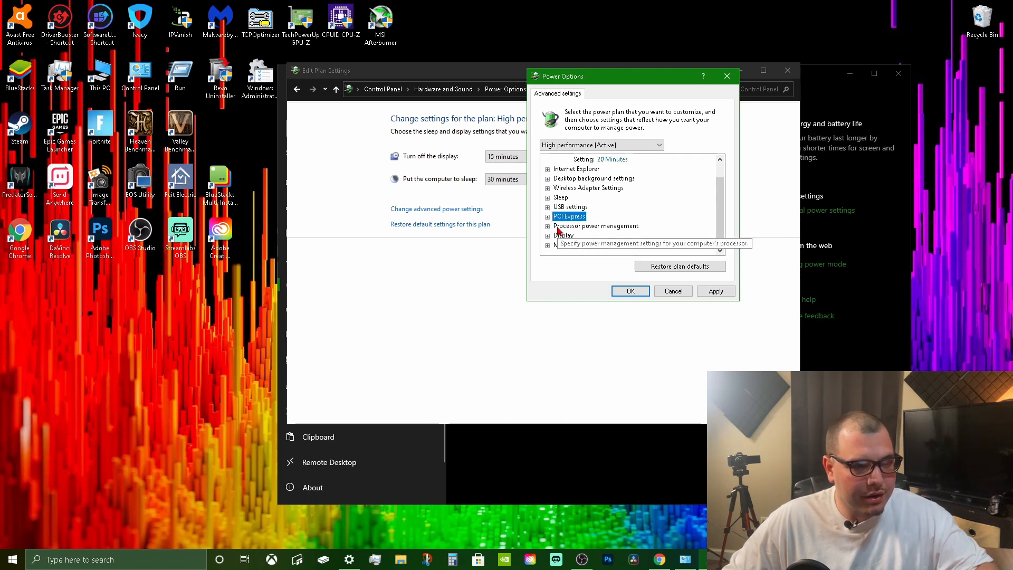
Set the wireless adapter's Power Saving Mode to Maximum Performance, confirm the advanced power settings, and close the plan settings window.
click(547, 189)
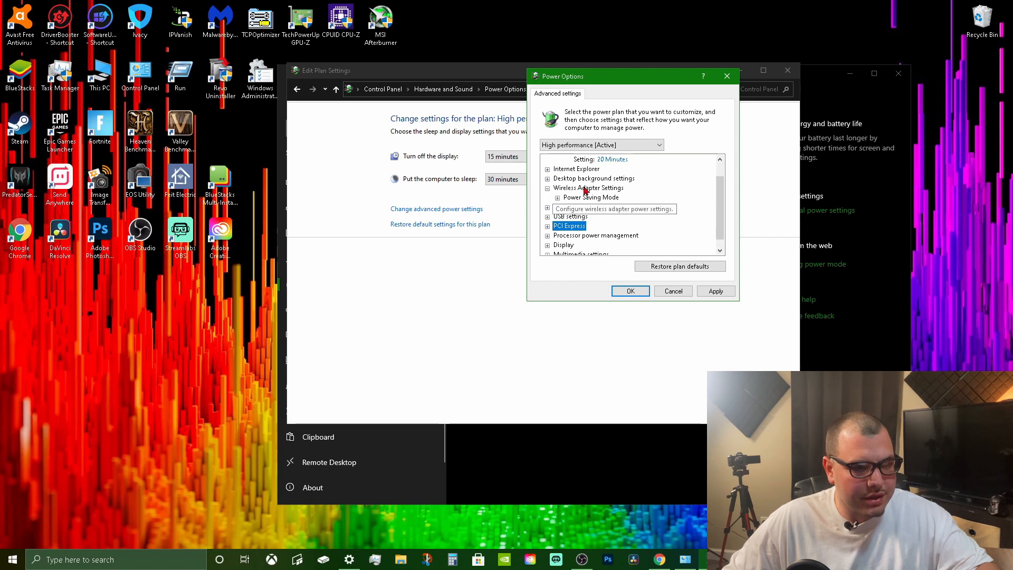
click(558, 198)
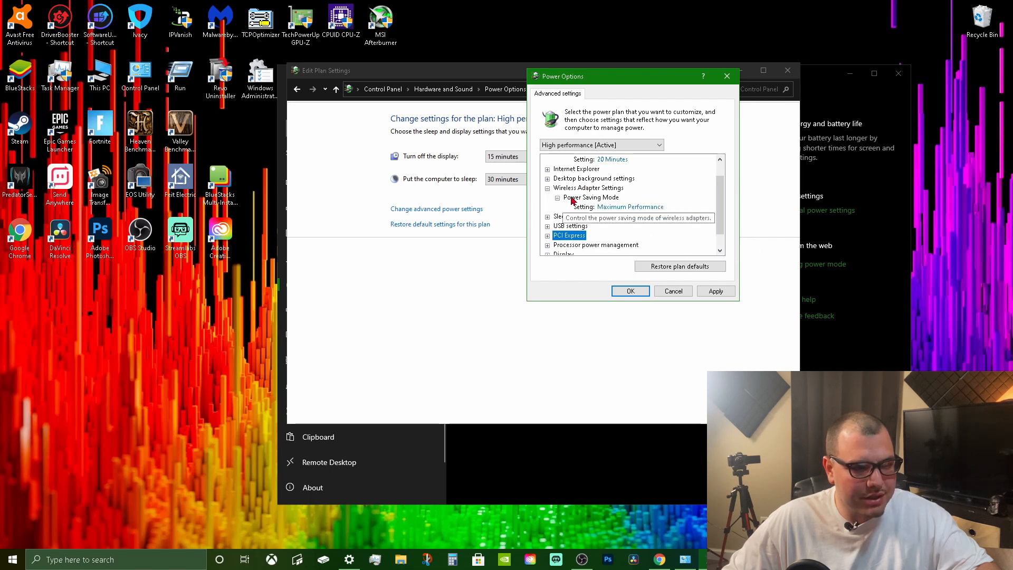
click(615, 206)
click(628, 208)
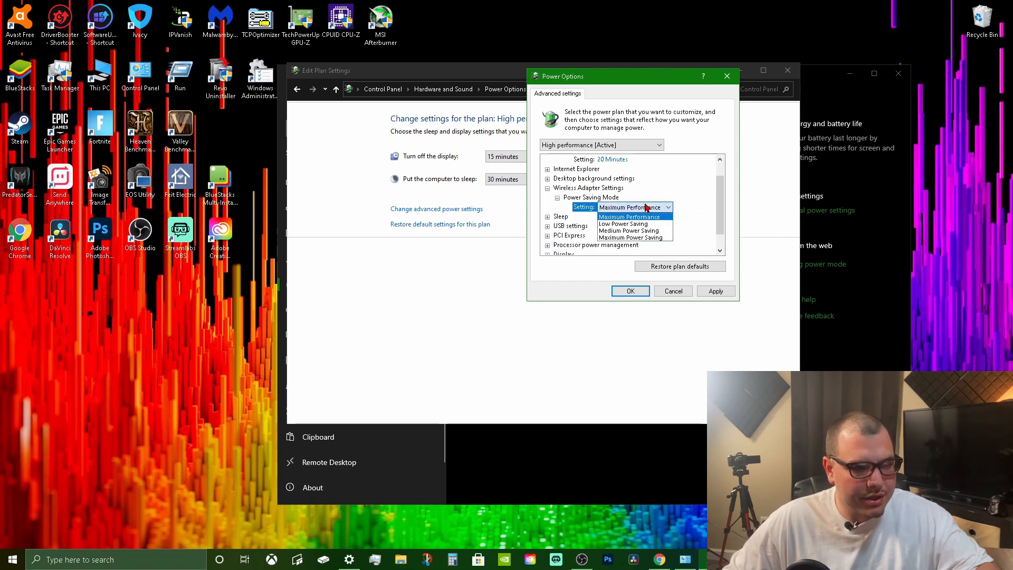
click(632, 217)
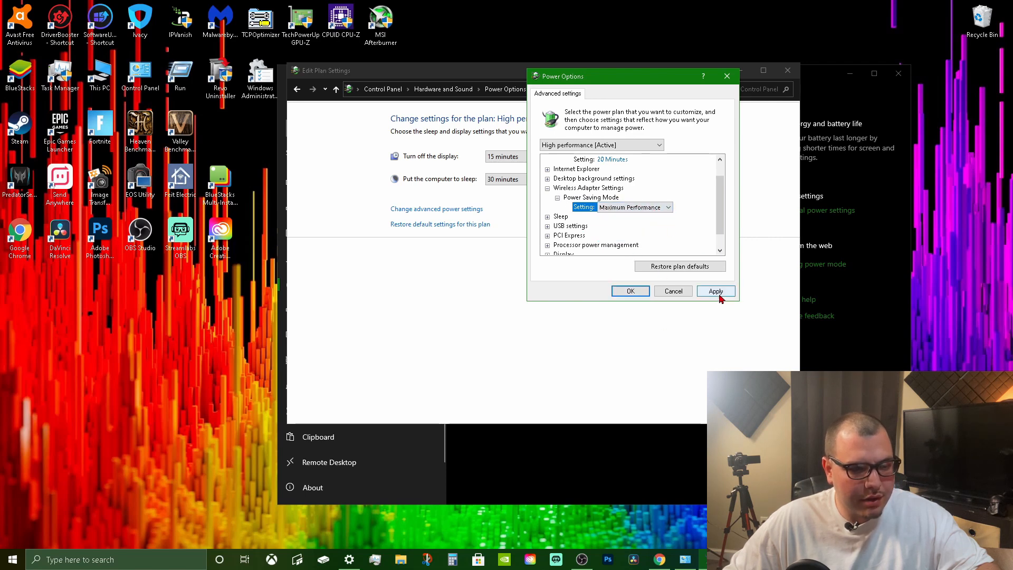
click(640, 293)
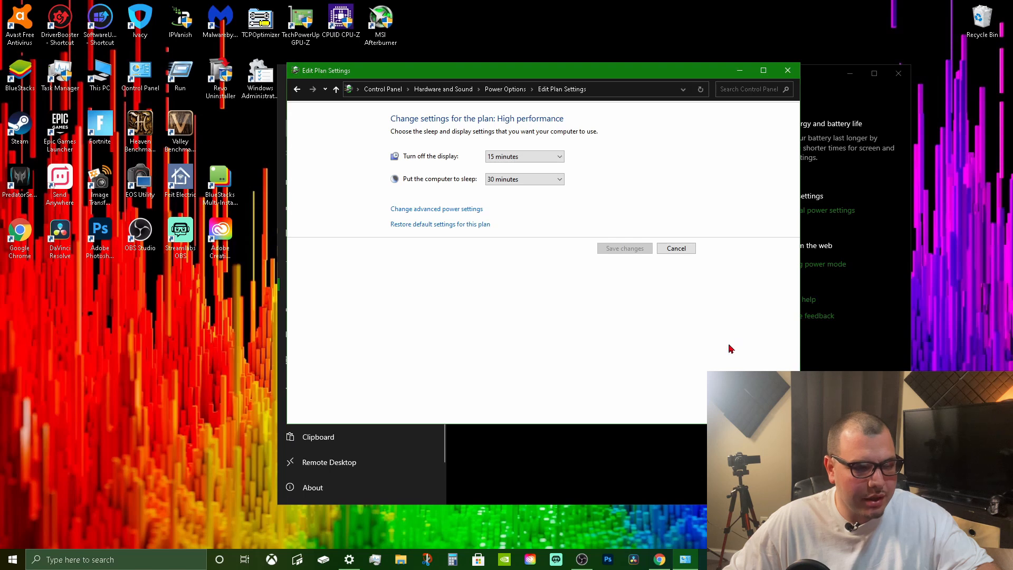
click(788, 71)
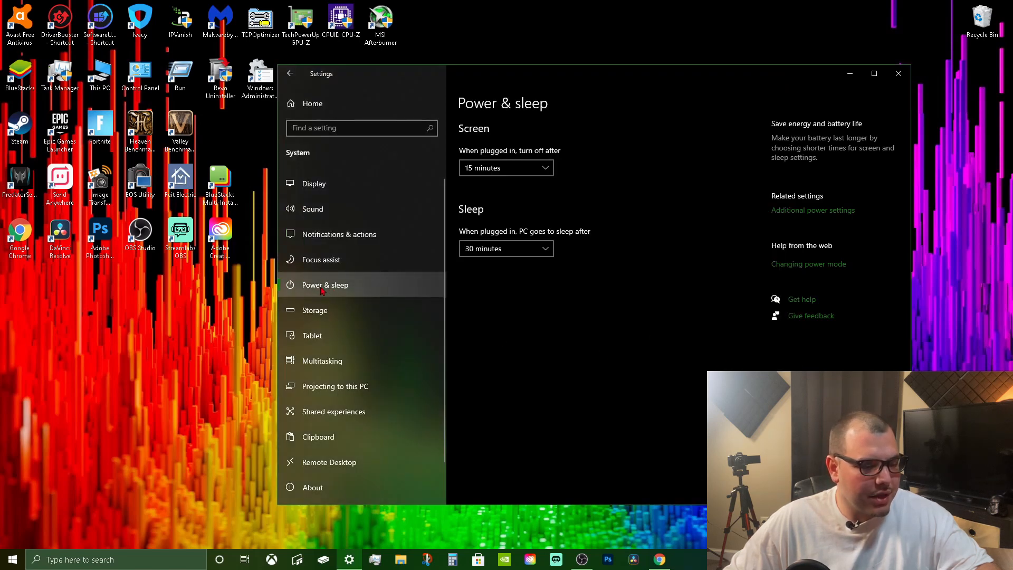
Review the Storage settings and go on to the Tablet settings.
click(313, 311)
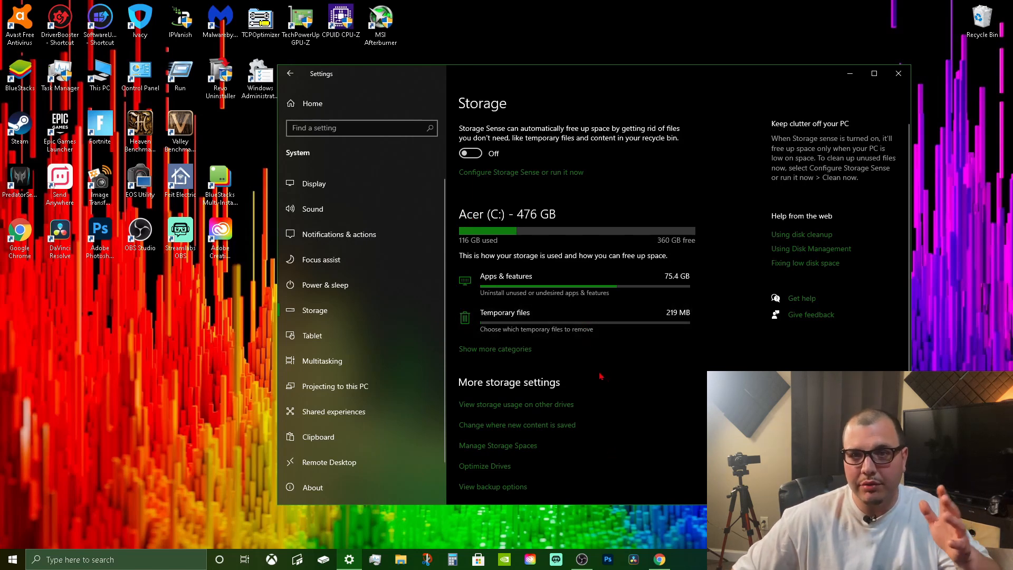
scroll(354, 347, down, 1)
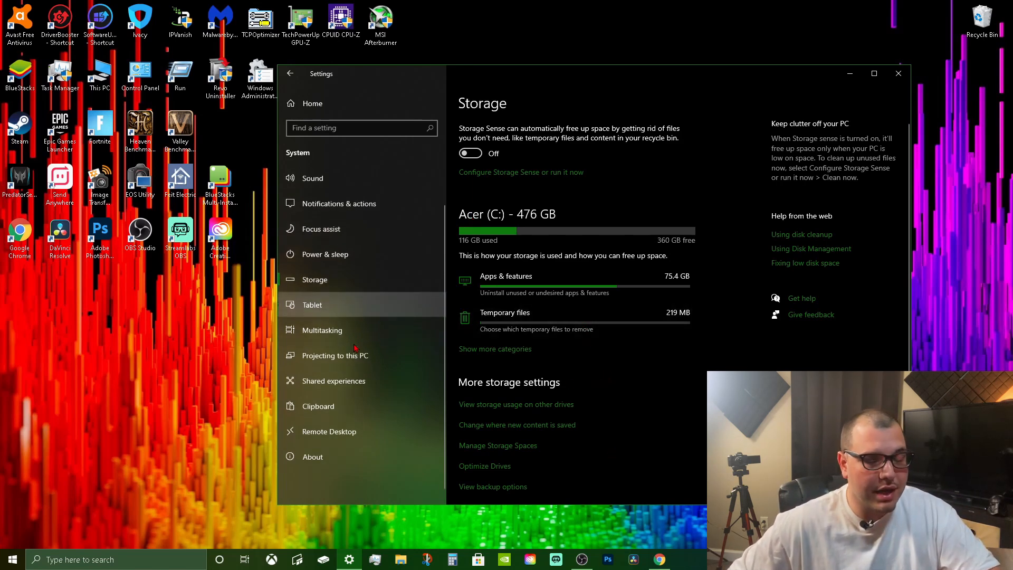
scroll(354, 347, down, 1)
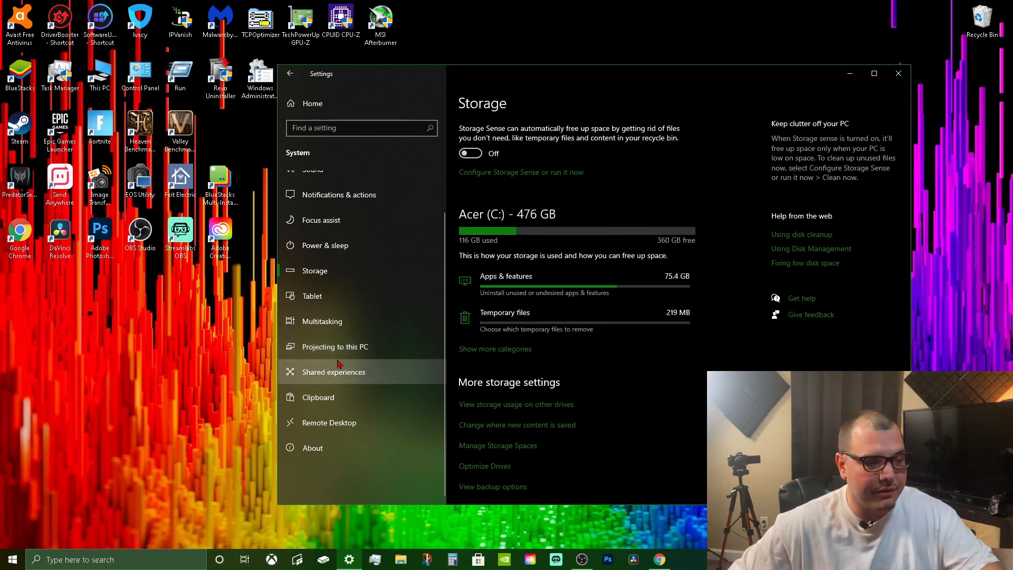
click(335, 302)
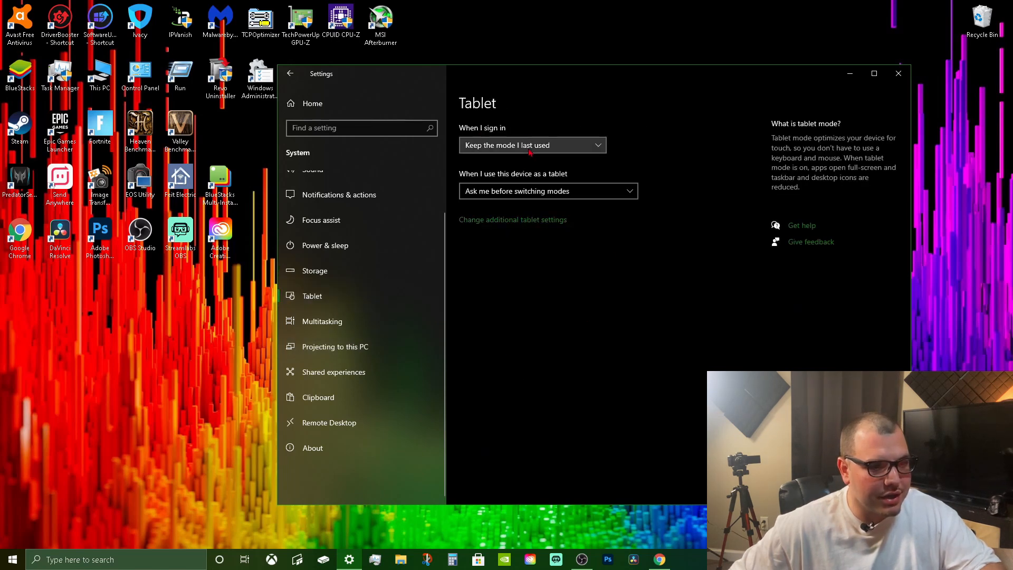
Try Never use tablet mode as the sign-in option, and restore Keep the mode I last used.
click(493, 145)
click(494, 128)
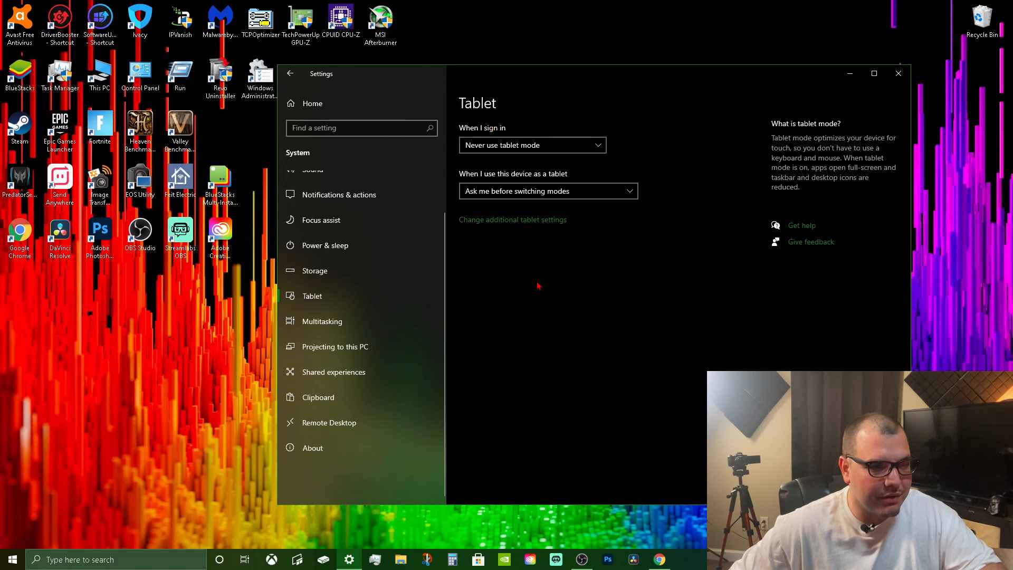
click(500, 148)
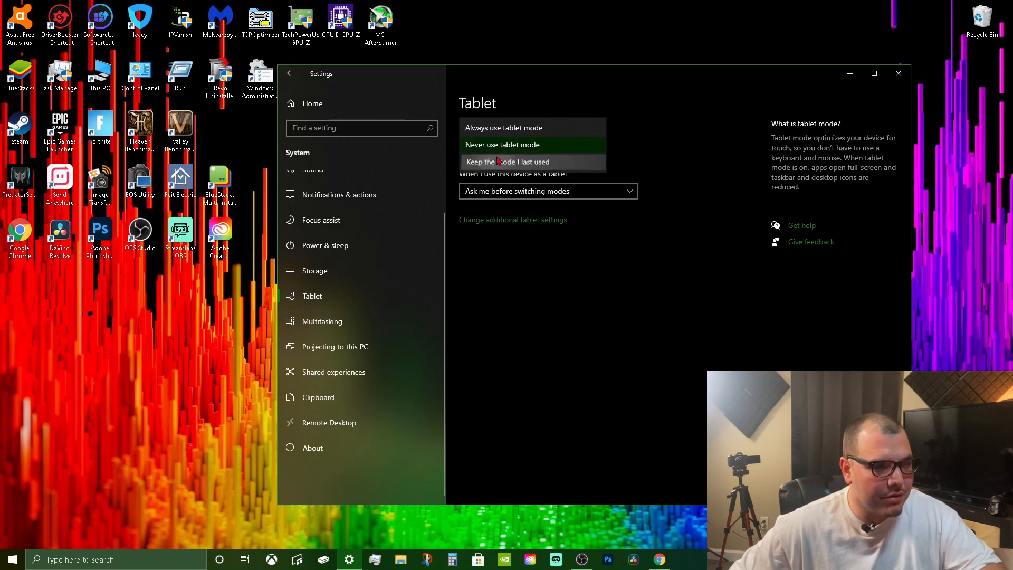
click(503, 161)
Review the Multitasking settings and close the Settings window.
click(349, 320)
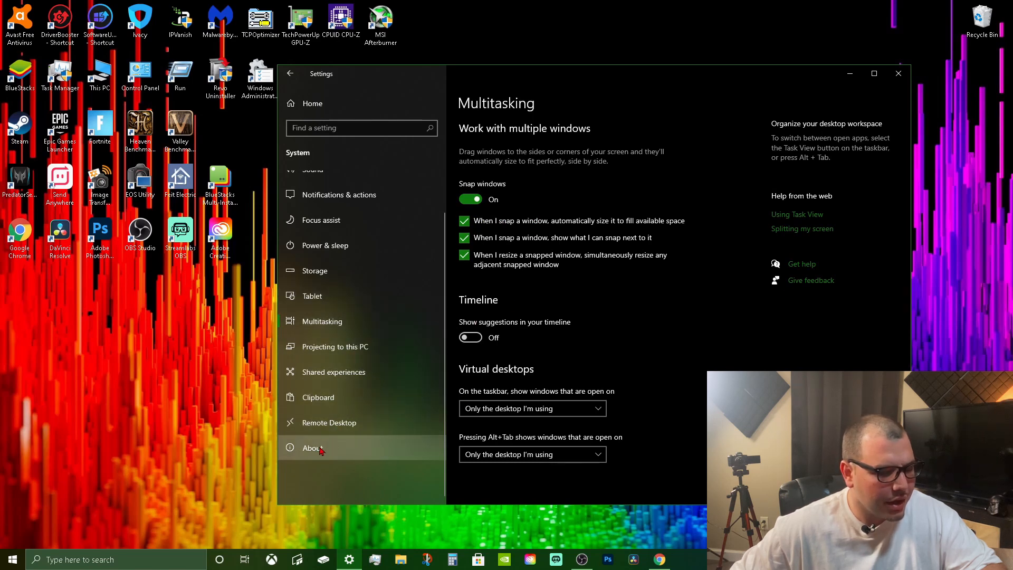
scroll(317, 406, up, 1)
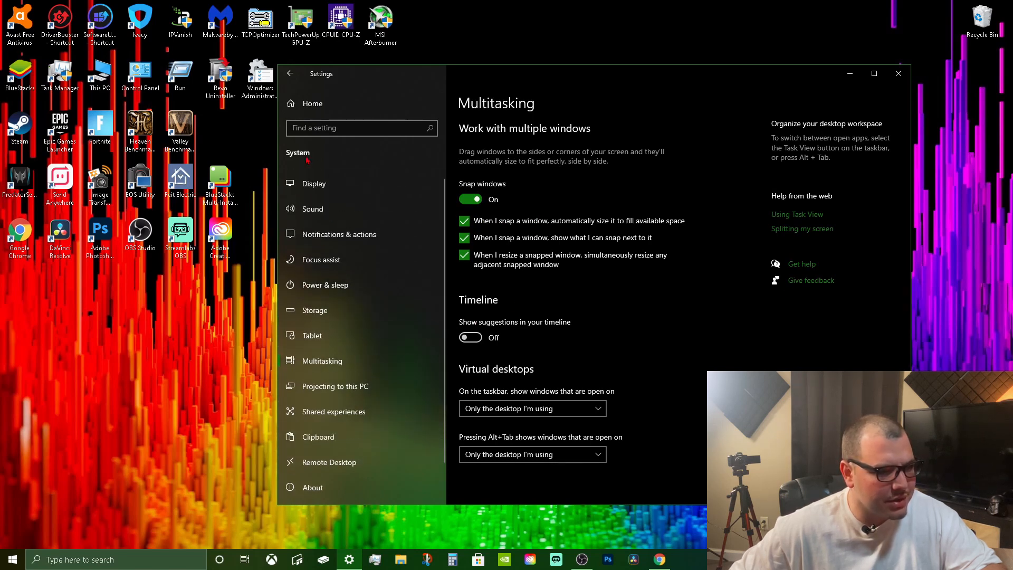
click(898, 73)
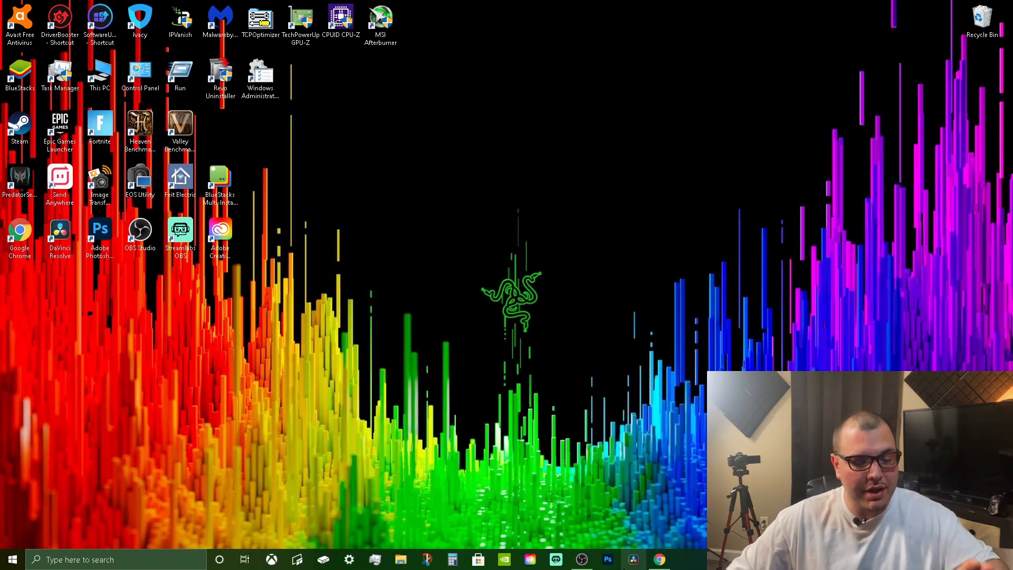
Search Windows for Control Panel and open its System page under System and Security.
click(169, 559)
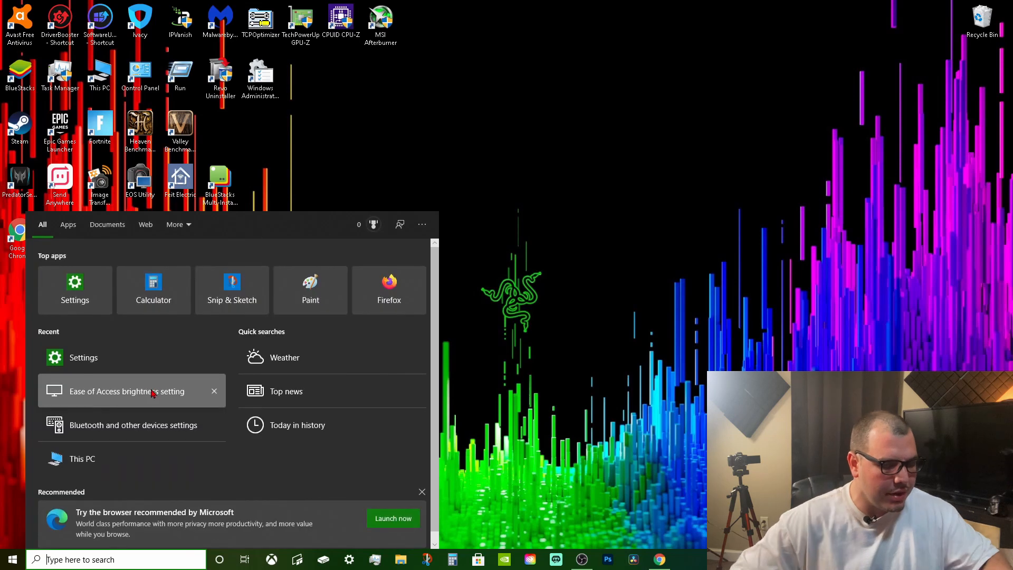
text(control)
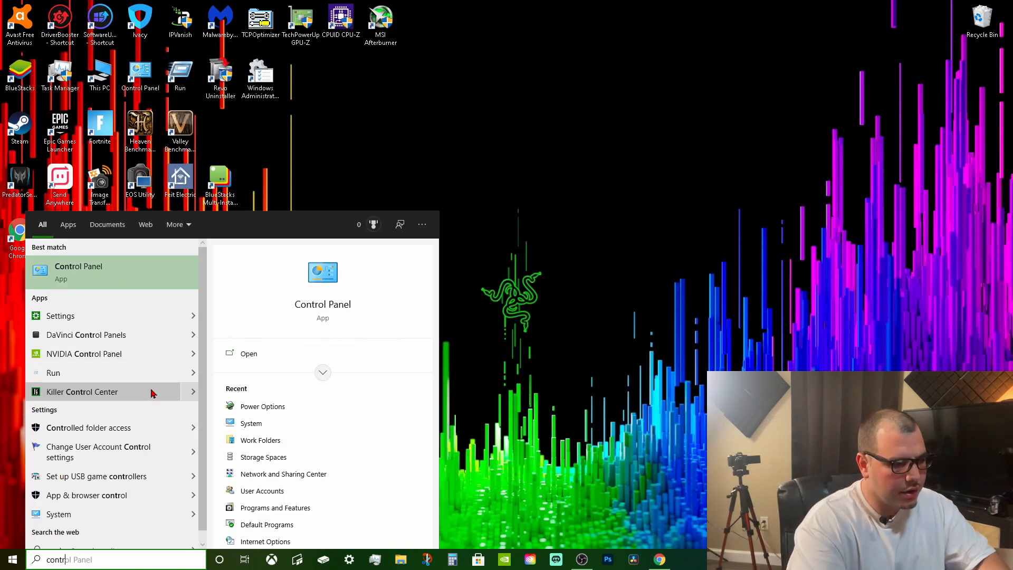
click(163, 269)
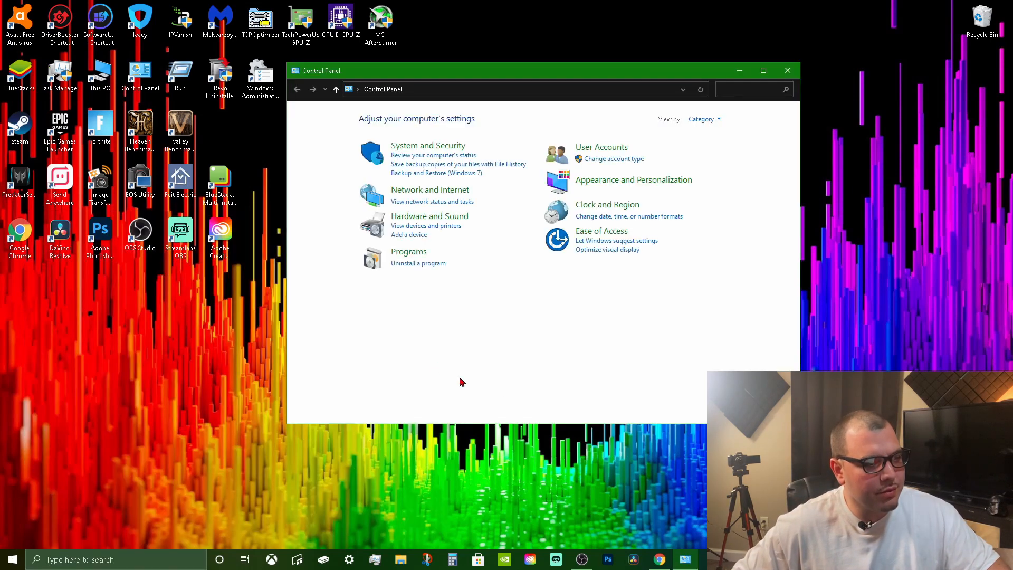
click(439, 148)
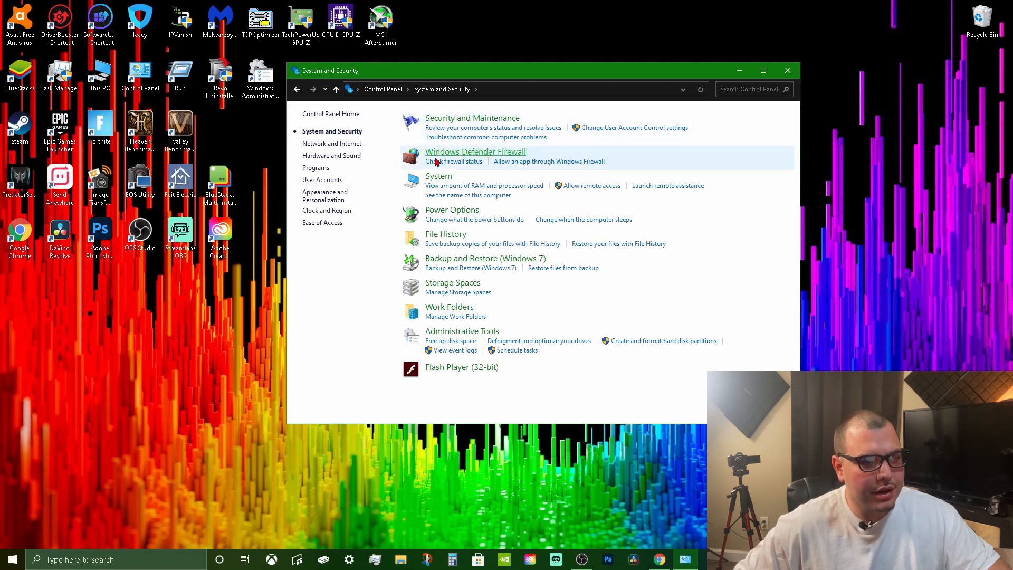
click(437, 175)
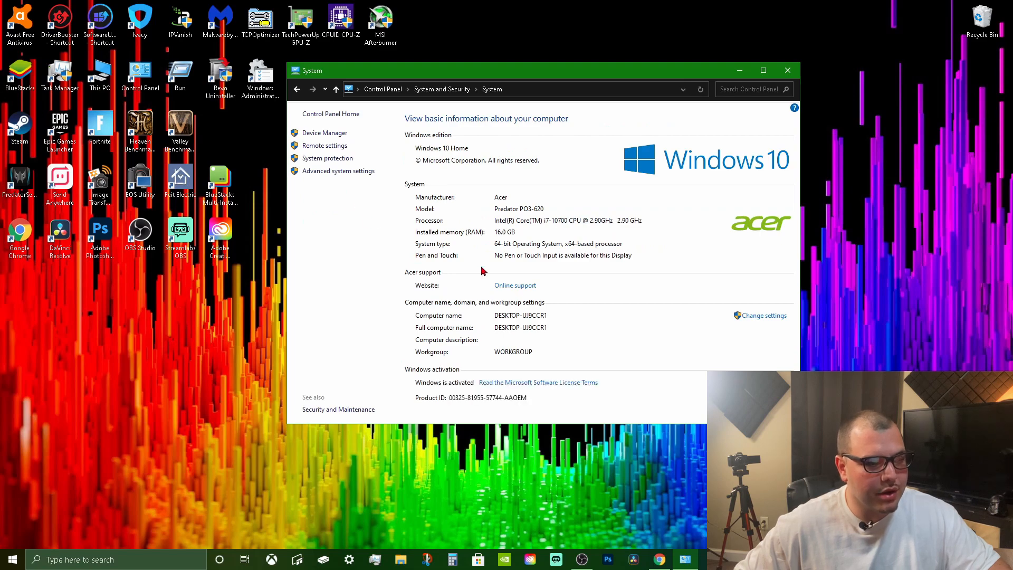
Open the advanced system settings, place the dialog over the System window, and open its Performance settings.
click(346, 172)
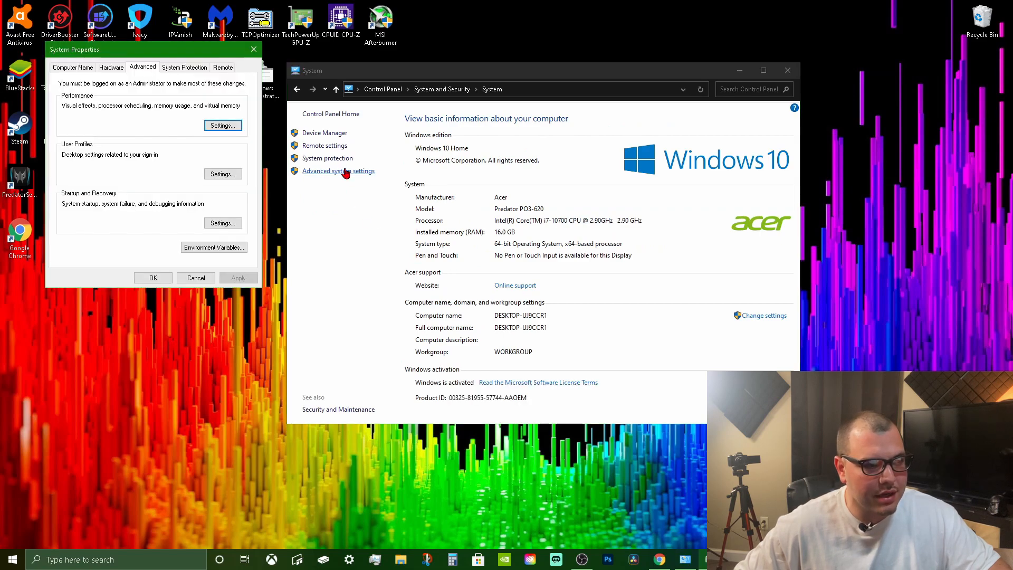
drag(130, 55, 545, 112)
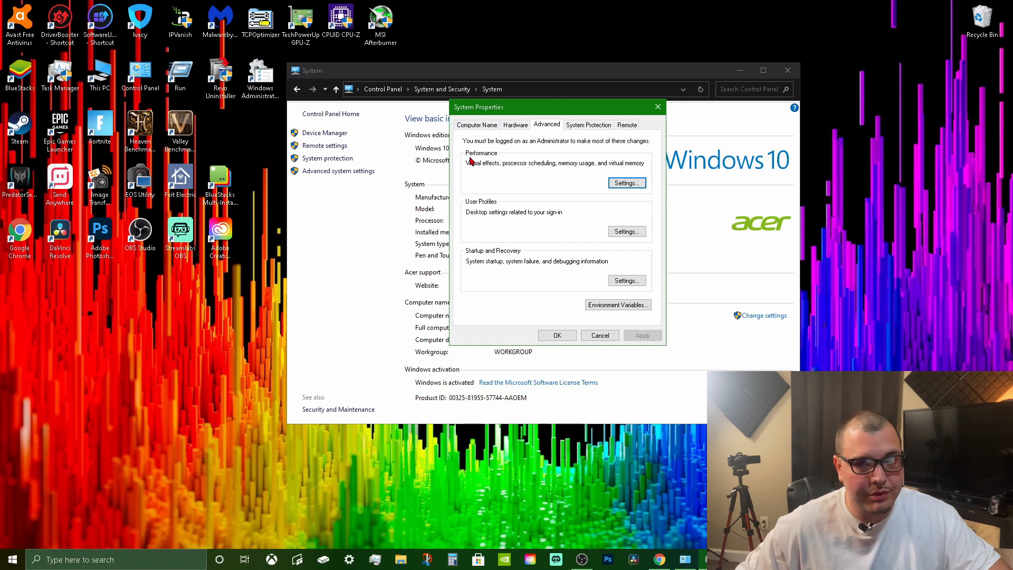
click(639, 183)
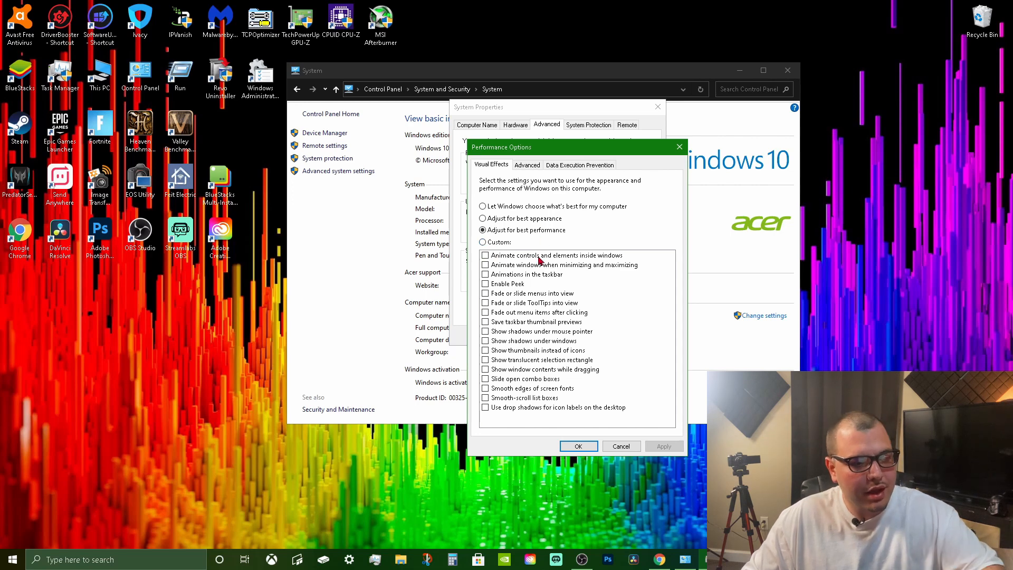
Switch the visual effects to Custom and try enabling Show thumbnails instead of icons and Show window contents while dragging.
click(496, 243)
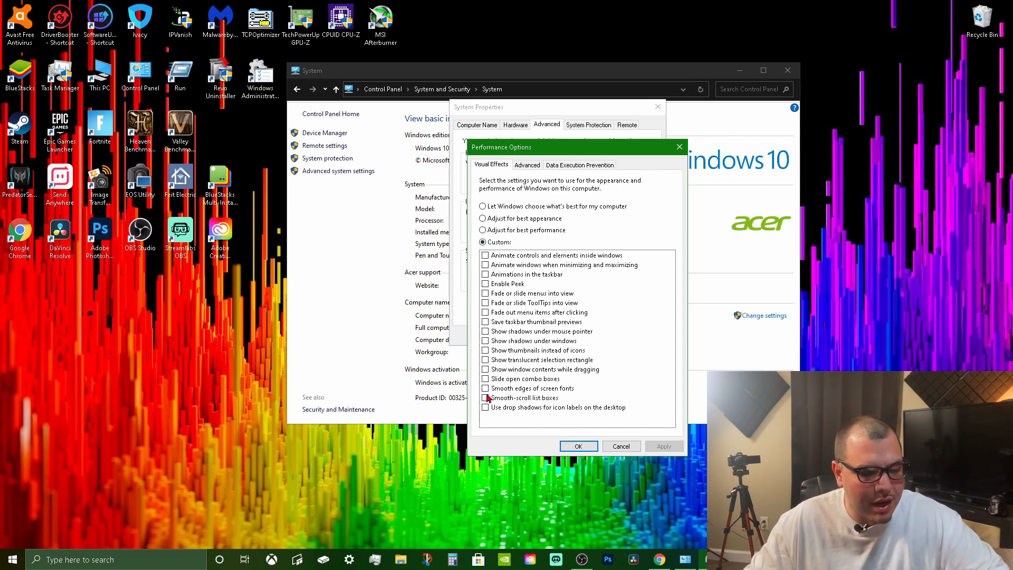
click(484, 242)
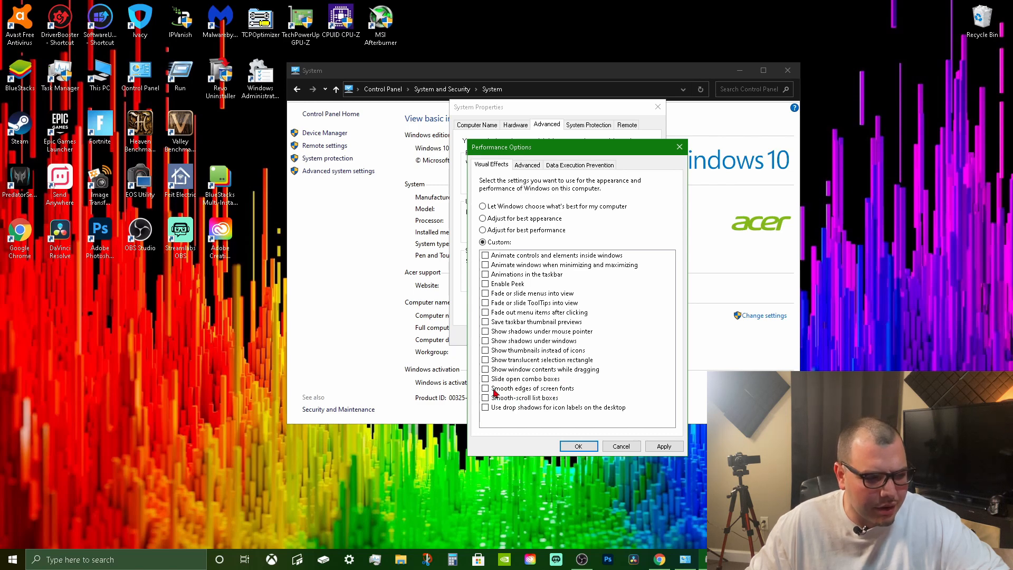
click(485, 352)
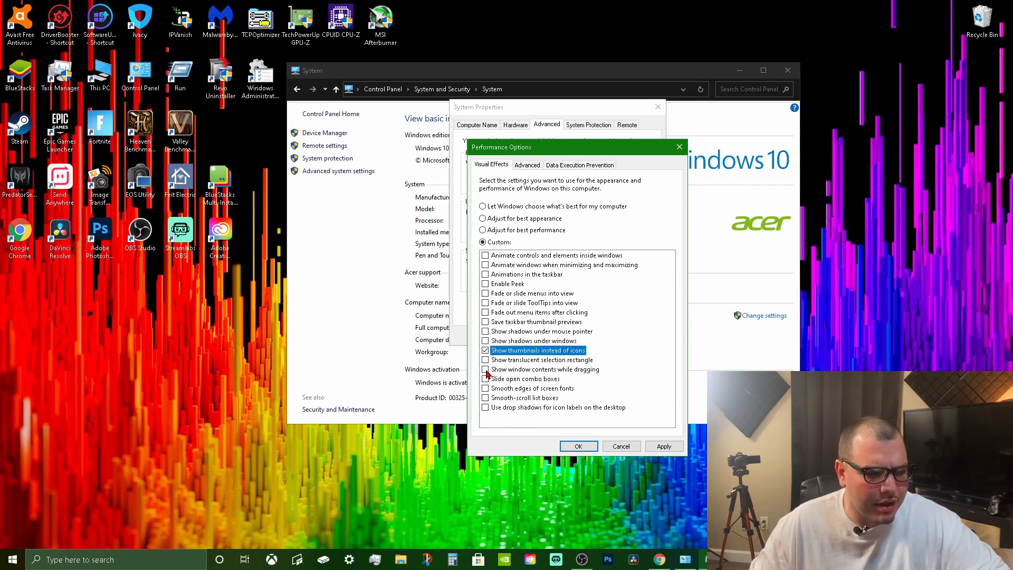
click(486, 370)
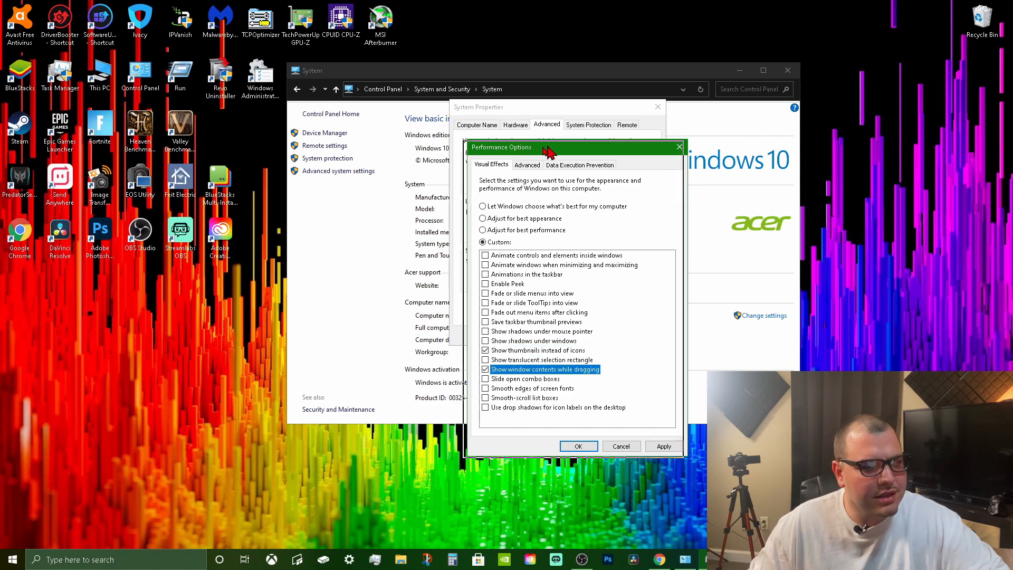
drag(549, 150, 468, 102)
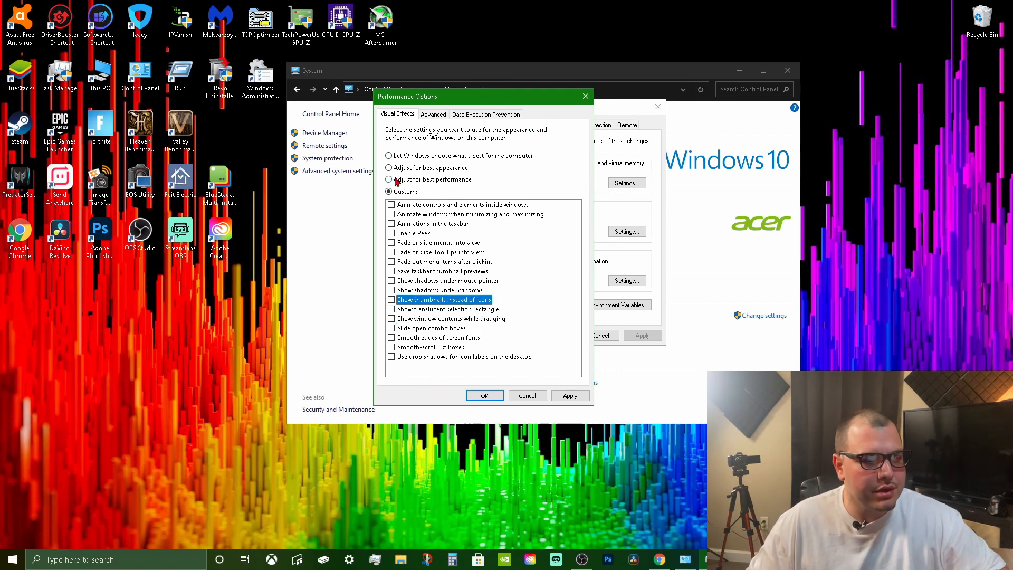
Set the visual effects to Adjust for best performance, confirm, and close the System Properties and System windows.
click(397, 182)
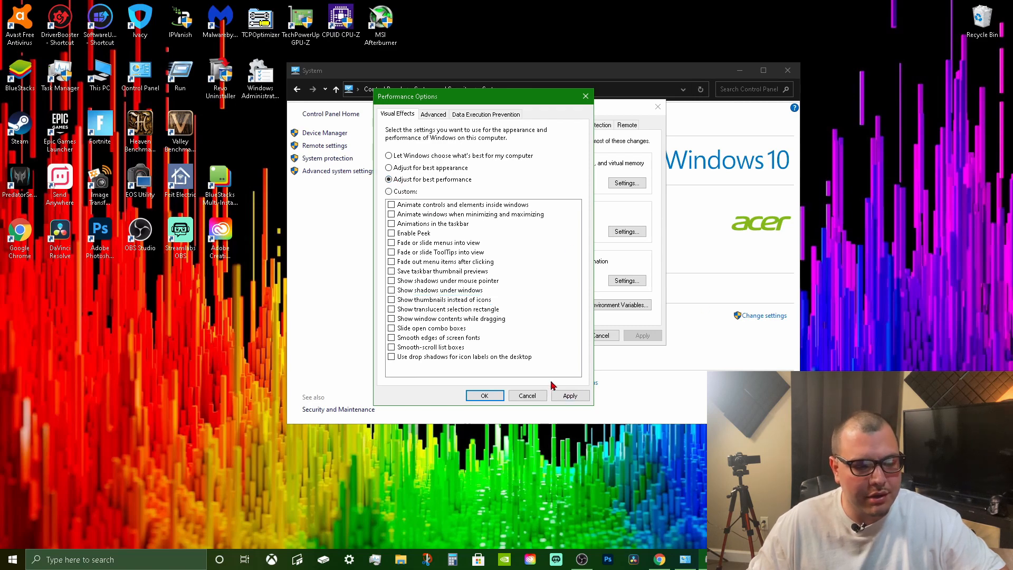
click(497, 397)
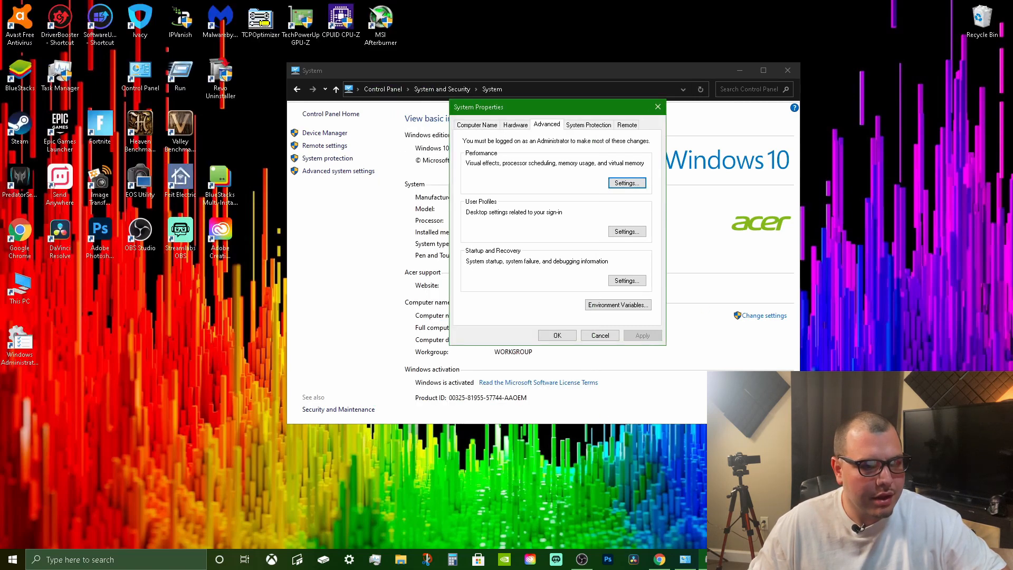
click(659, 108)
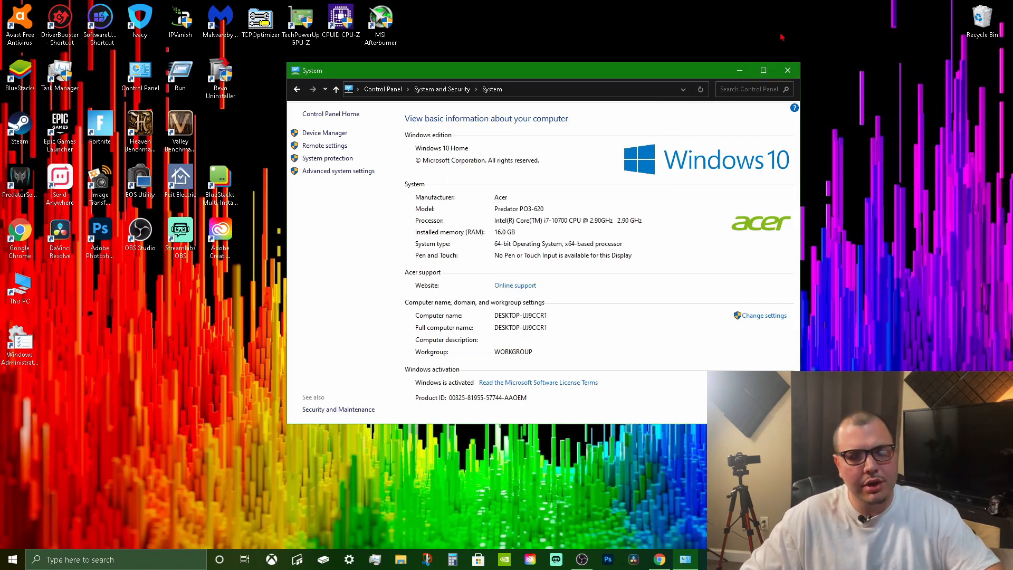
click(788, 70)
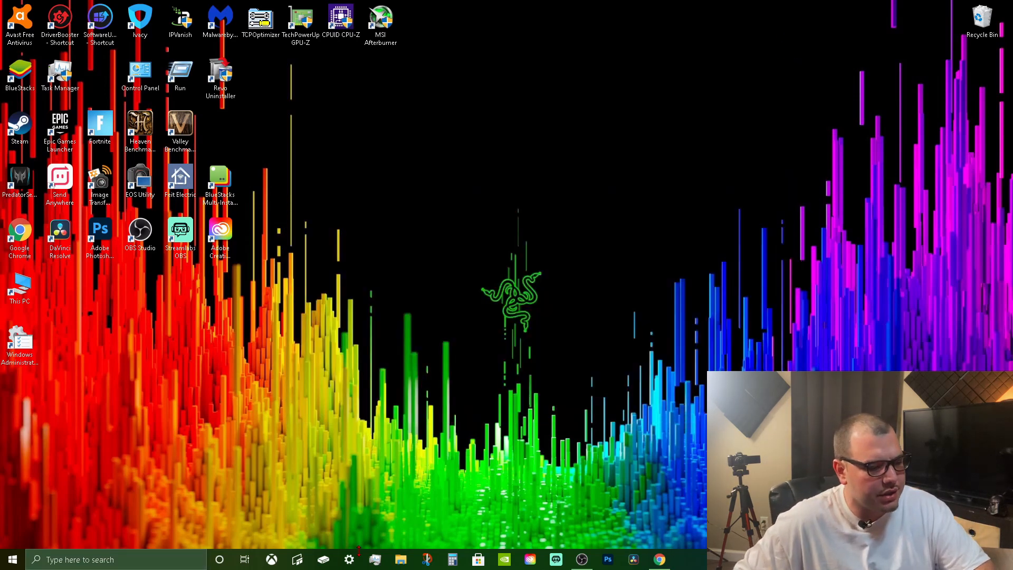
Search Windows for the Settings app and open its System category.
click(105, 558)
text(seyt)
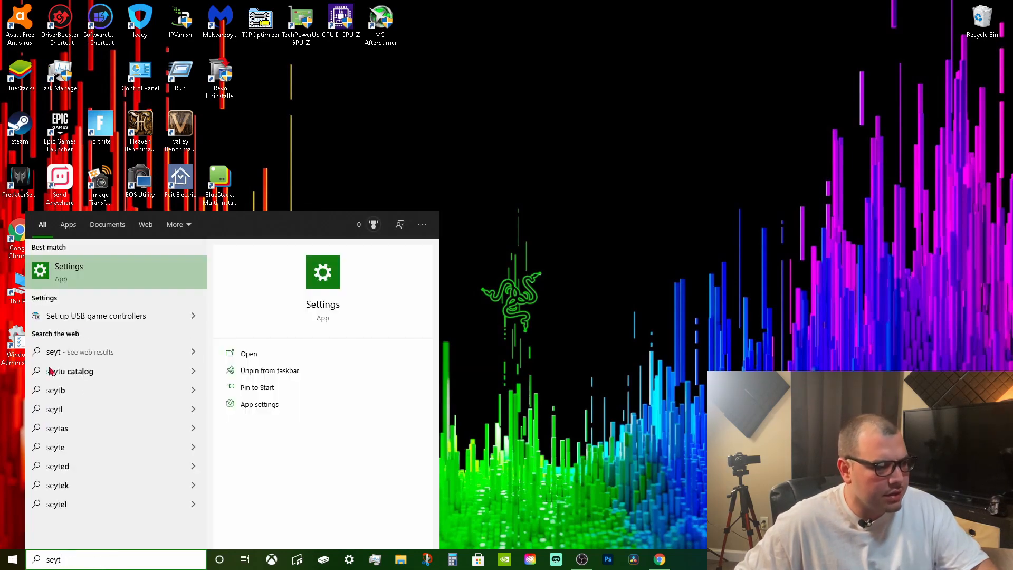
click(106, 282)
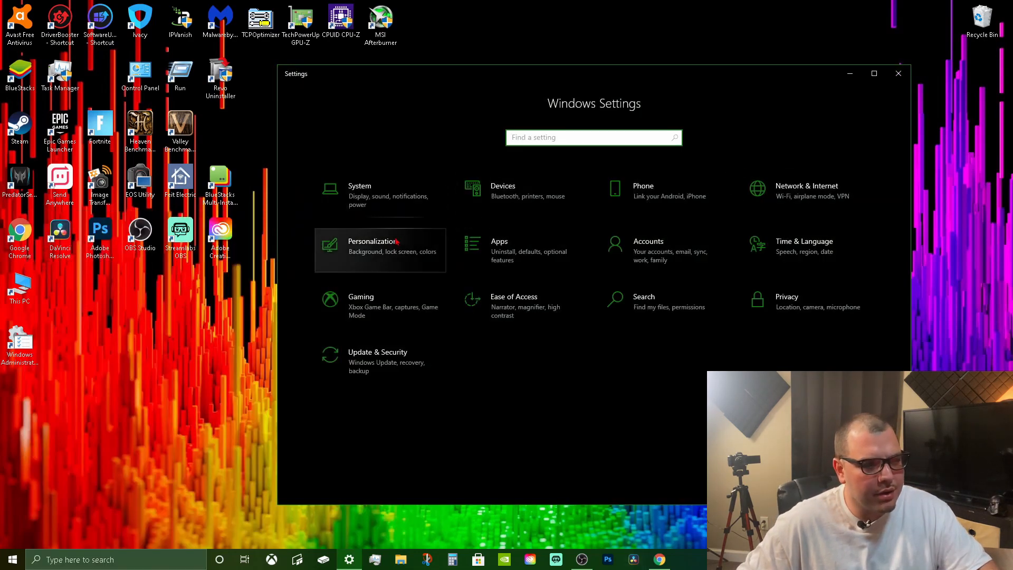
click(390, 205)
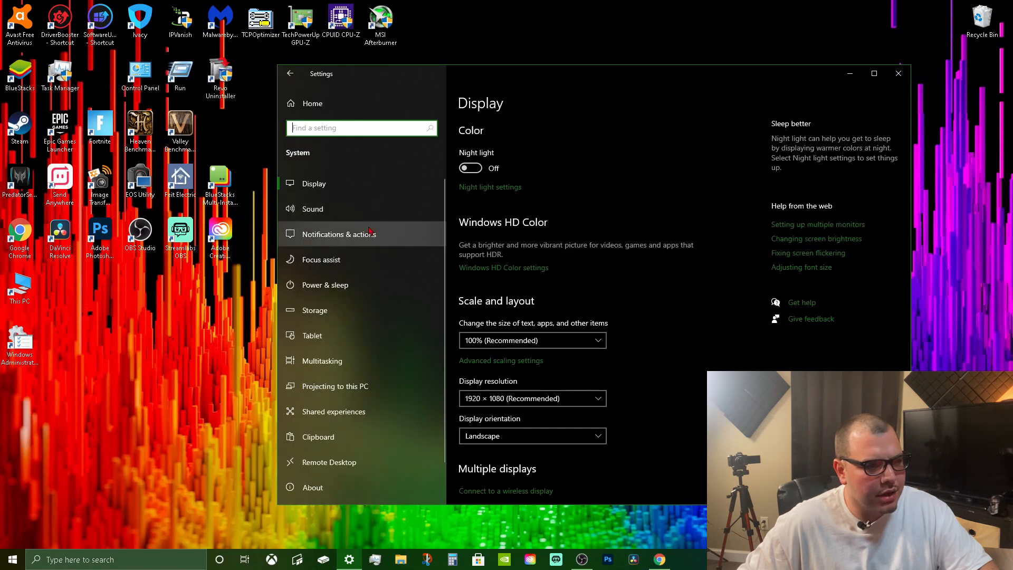
View the Storage settings, return to the Settings home and open the Gaming category.
click(310, 318)
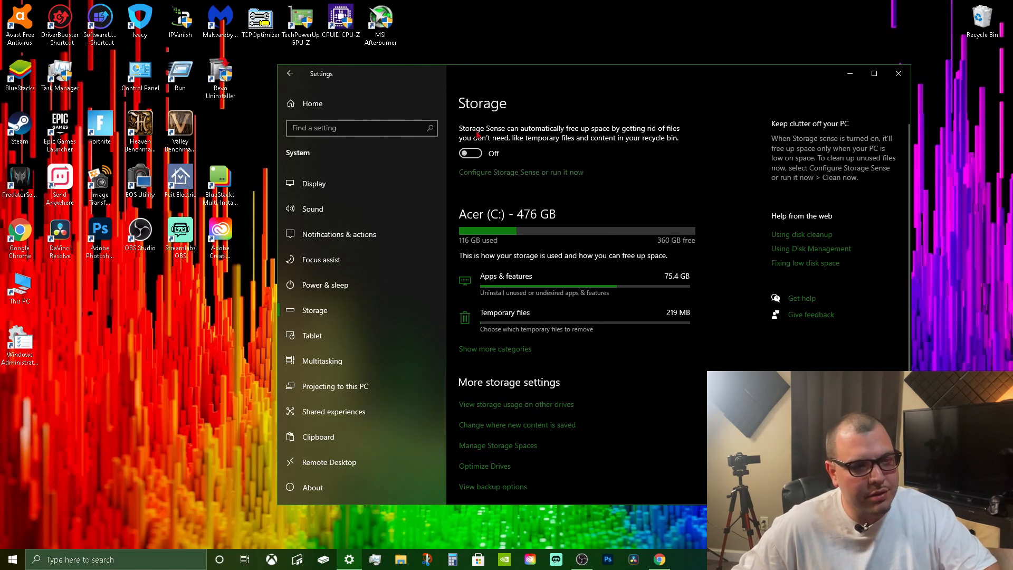
click(290, 102)
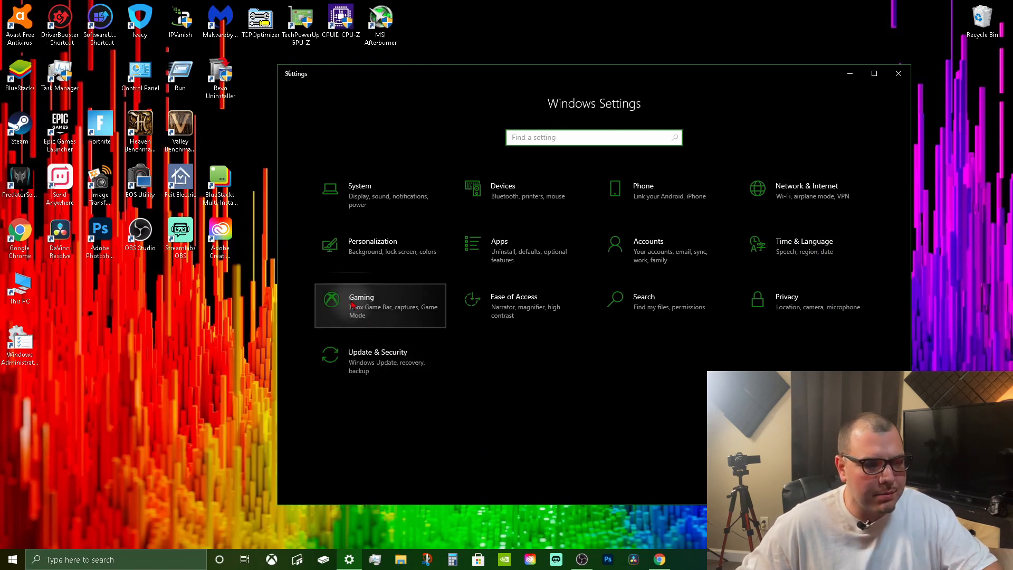
click(425, 307)
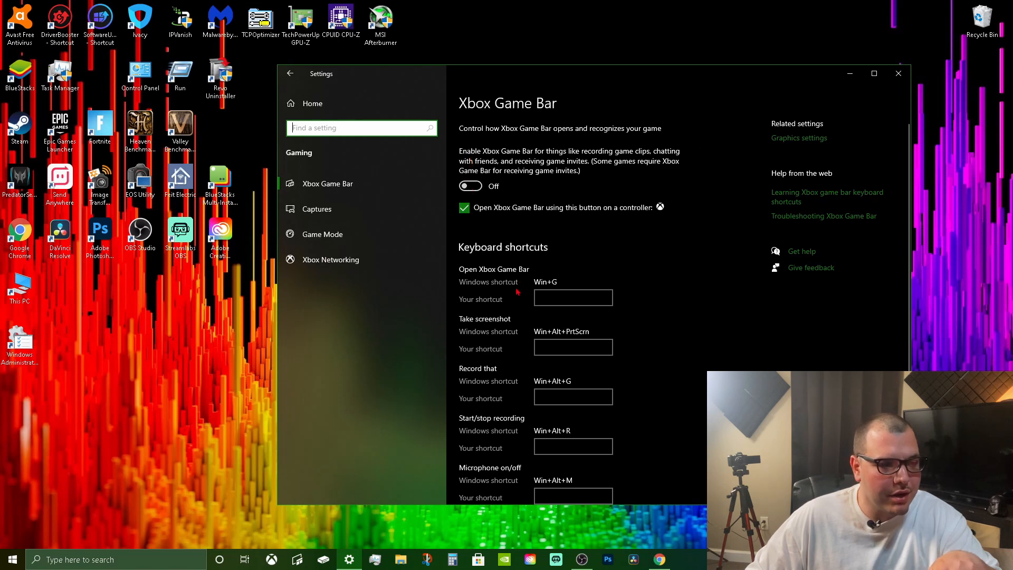
Review the Xbox Game Bar, Captures, Game Mode and Xbox Networking settings, and leave the Captures page.
scroll(517, 291, down, 3)
scroll(498, 478, up, 3)
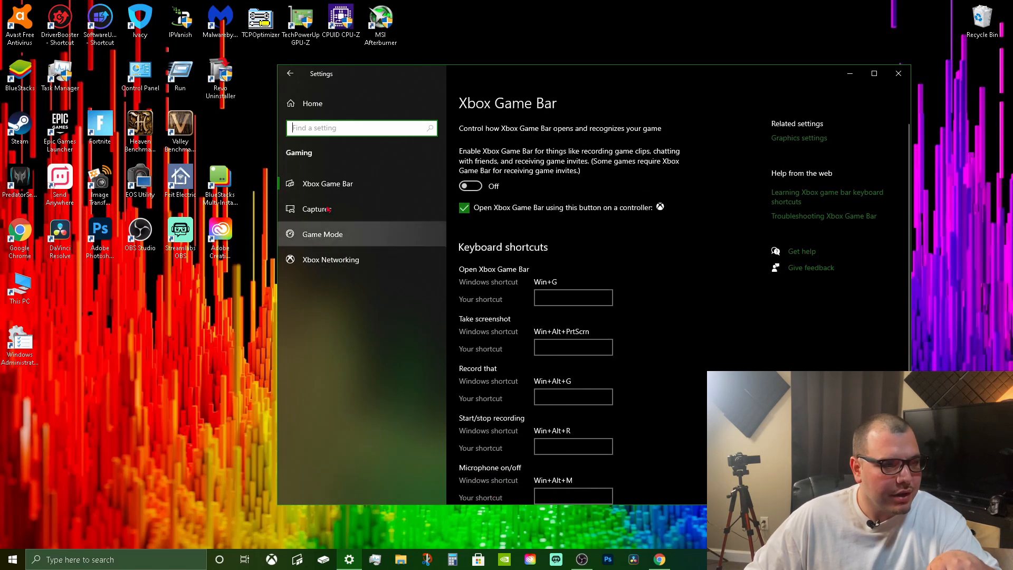
click(337, 190)
click(327, 210)
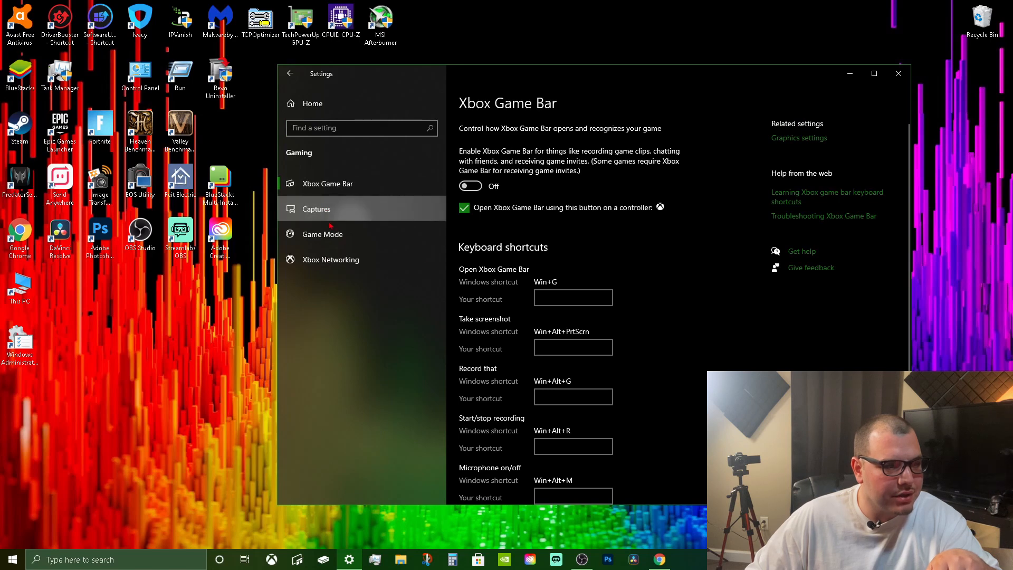
scroll(516, 402, down, 3)
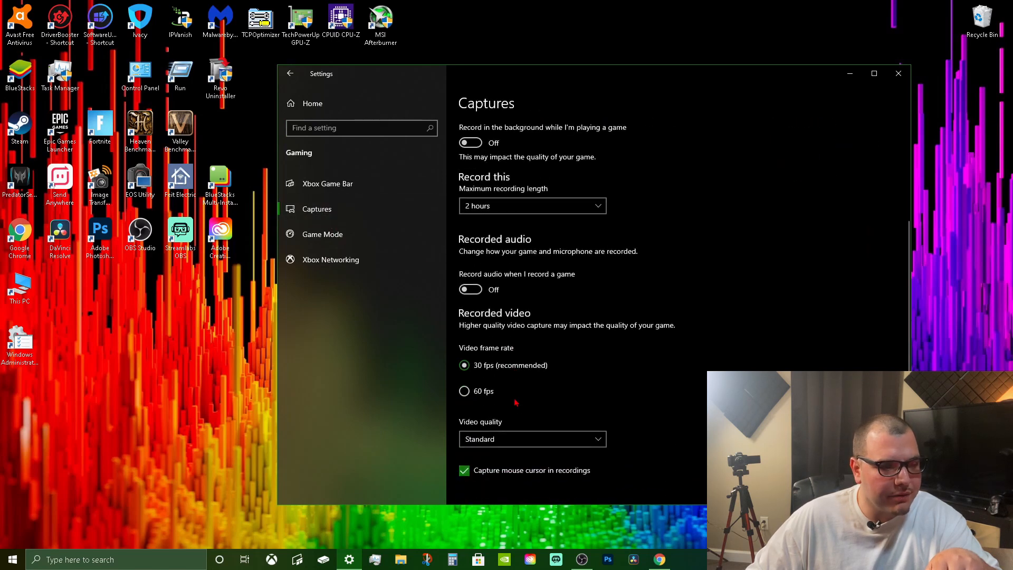
click(346, 246)
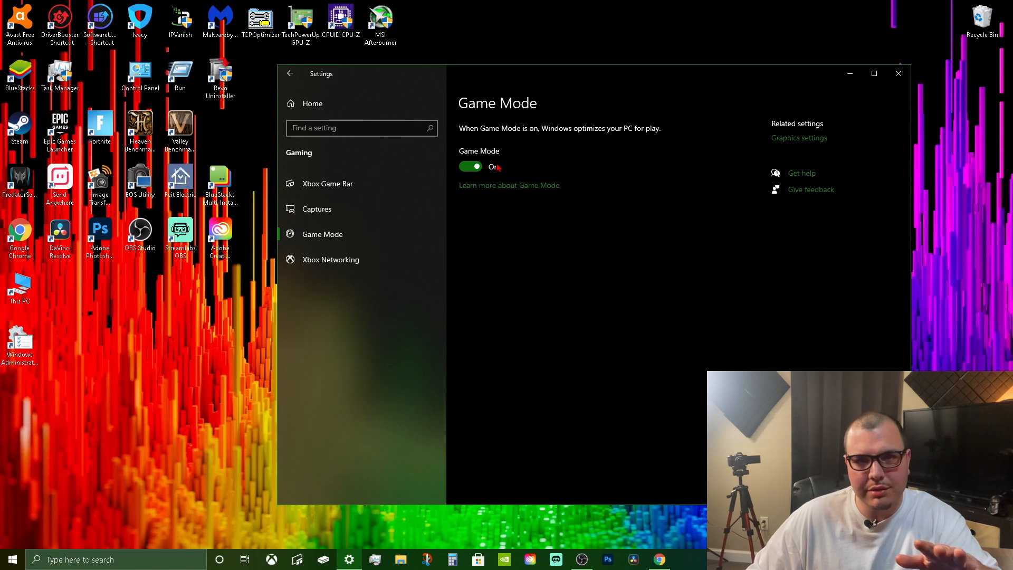
click(334, 264)
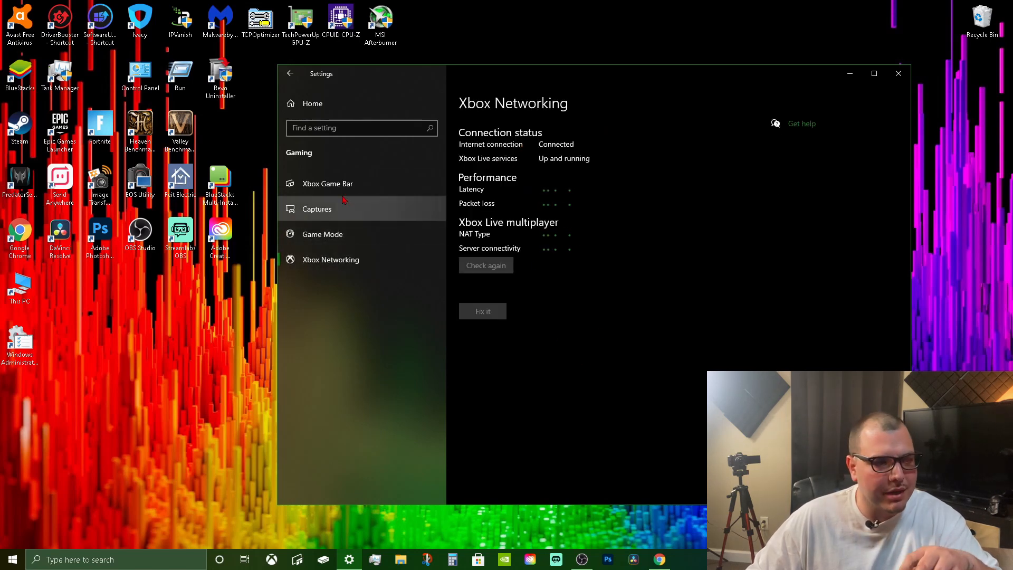
click(318, 179)
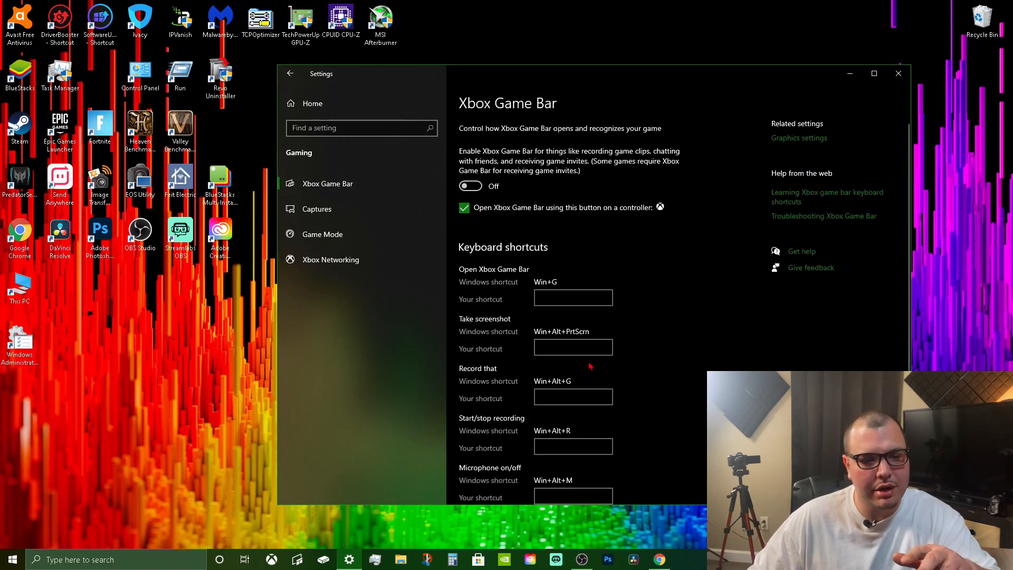
click(346, 210)
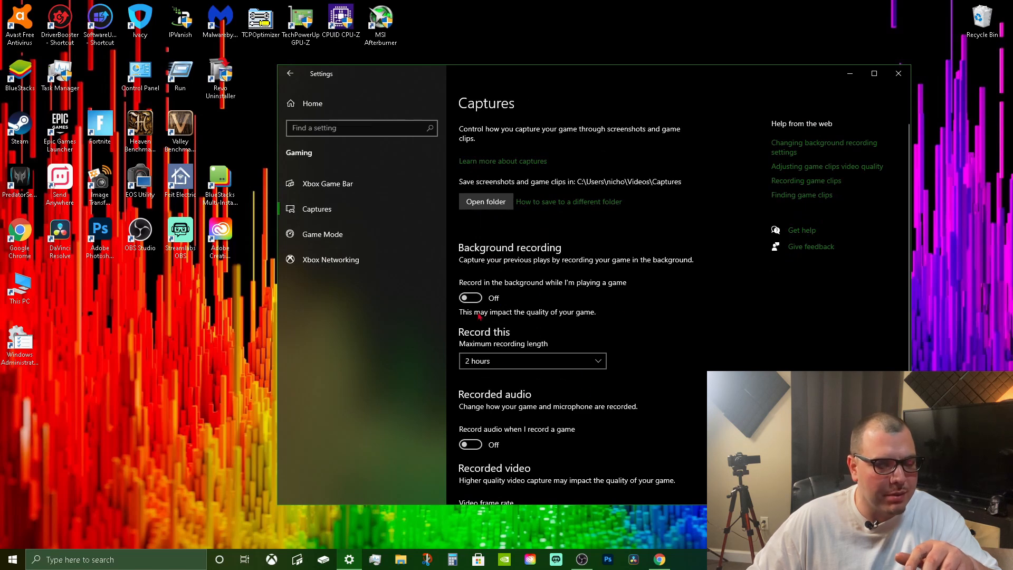
scroll(628, 429, down, 3)
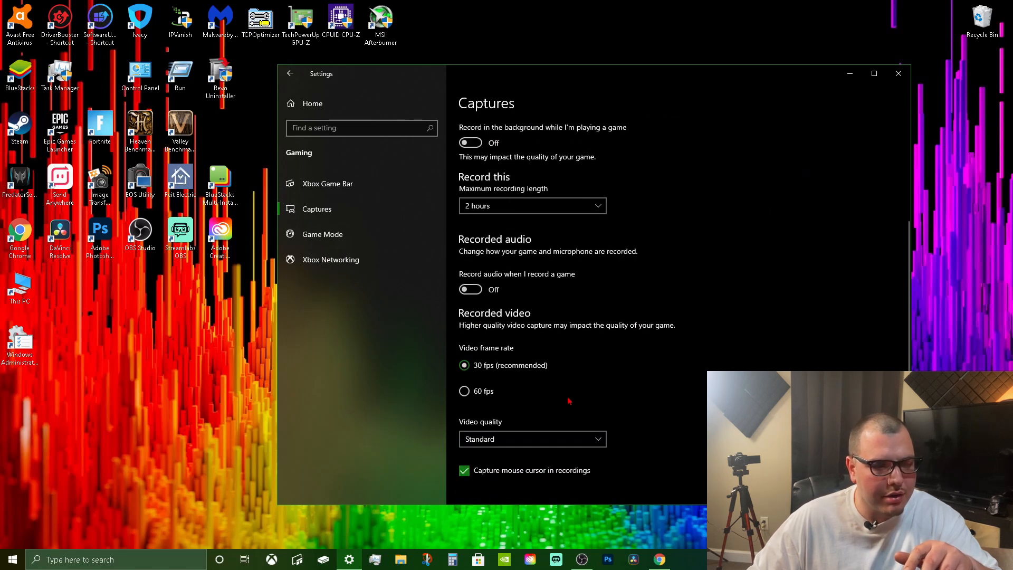
click(290, 73)
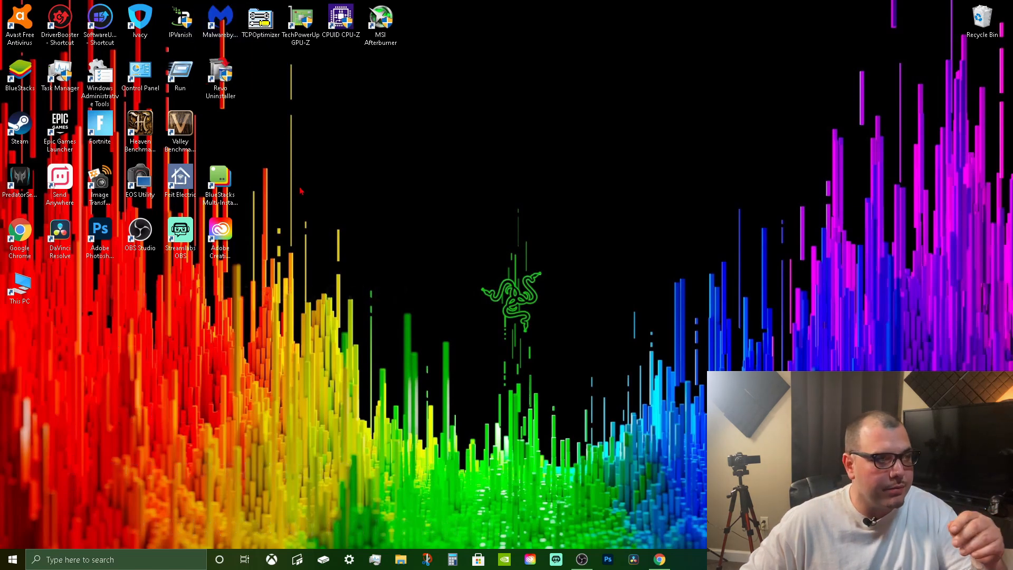
drag(418, 30, 216, 16)
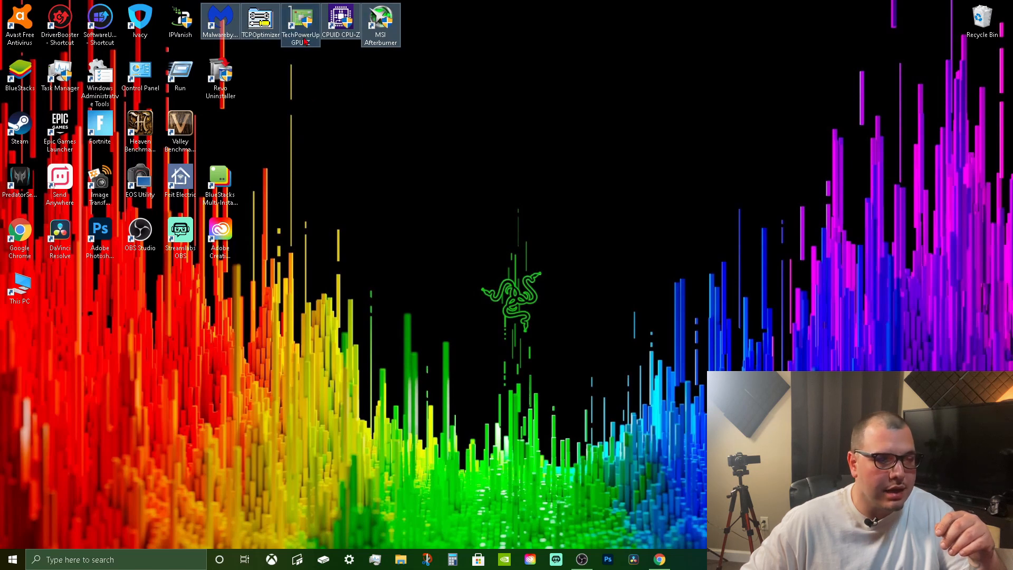
click(348, 99)
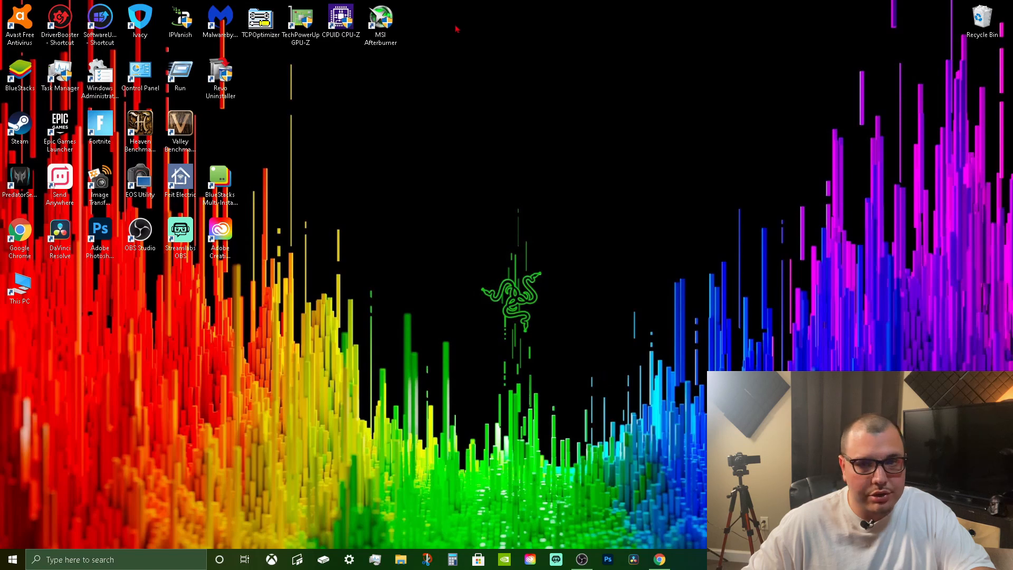
Open the NVIDIA Control Panel and try the image preference emphasis at Quality and at Performance.
click(504, 559)
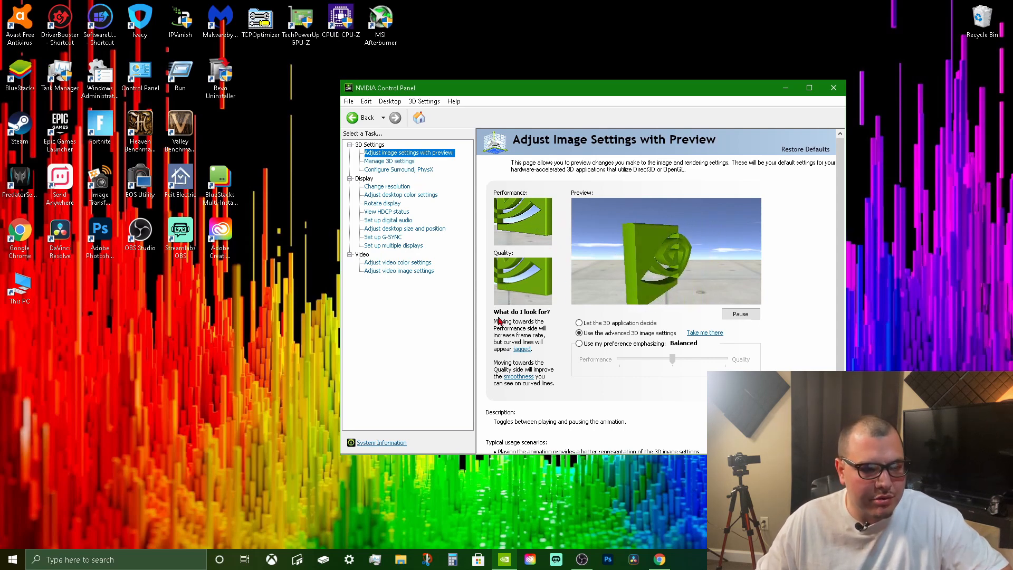
click(580, 344)
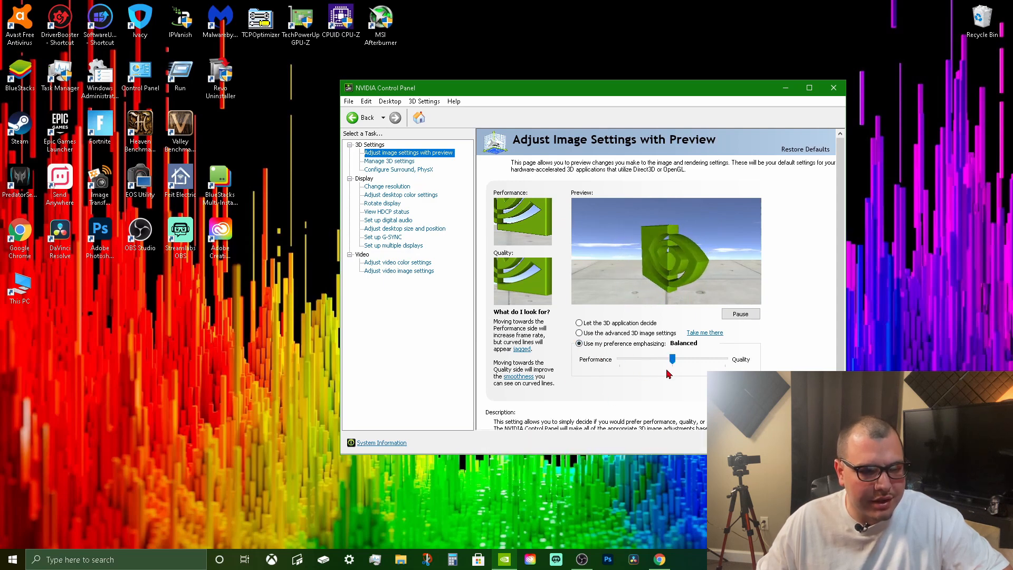
drag(672, 359, 726, 358)
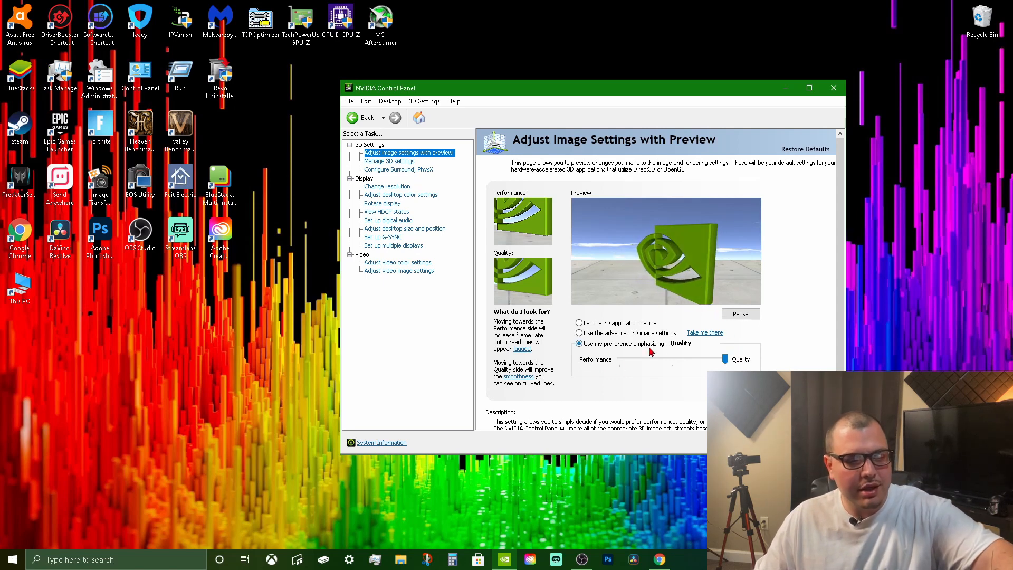
drag(726, 359, 620, 359)
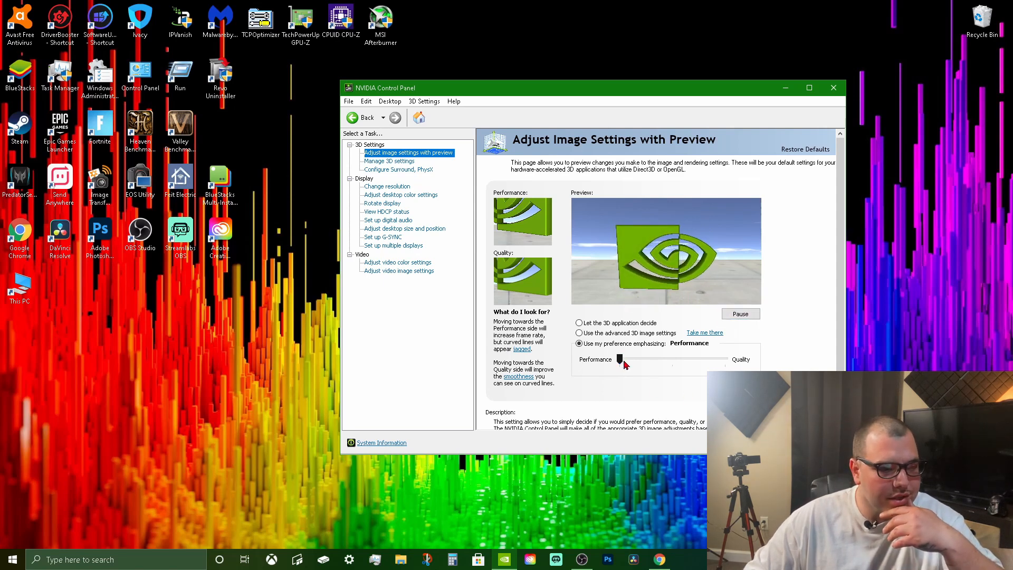
Choose to use the advanced 3D image settings and go to their Manage 3D Settings page.
click(580, 333)
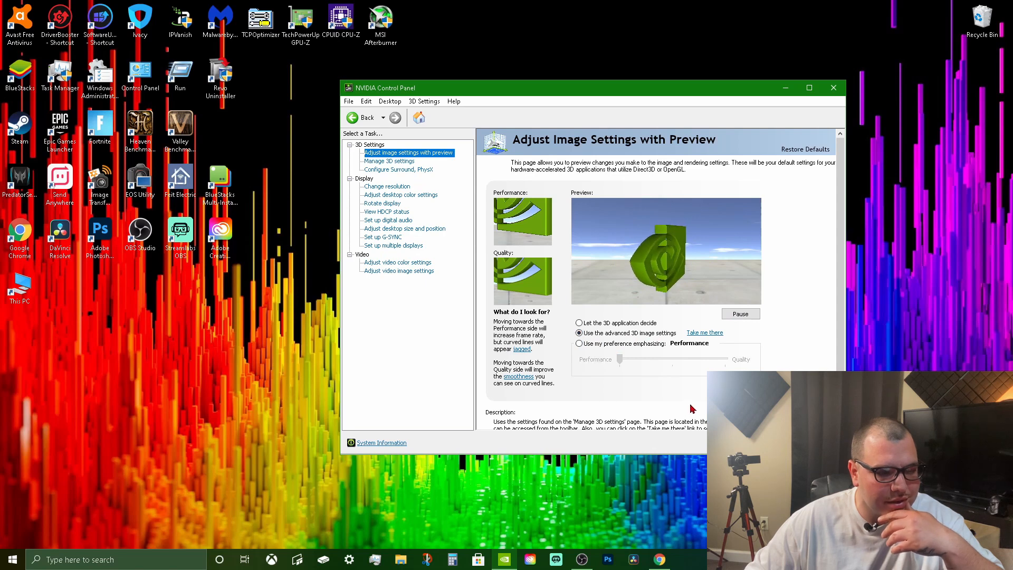
click(706, 333)
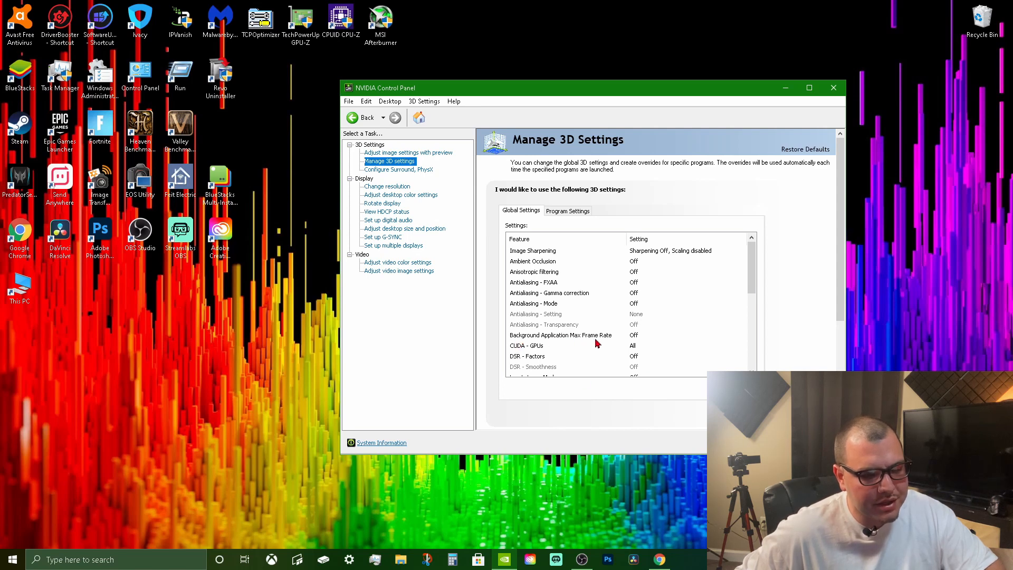
Open the CUDA - GPUs selection in the global 3D settings and keep GeForce RTX 2060 SUPER enabled.
scroll(574, 340, down, 3)
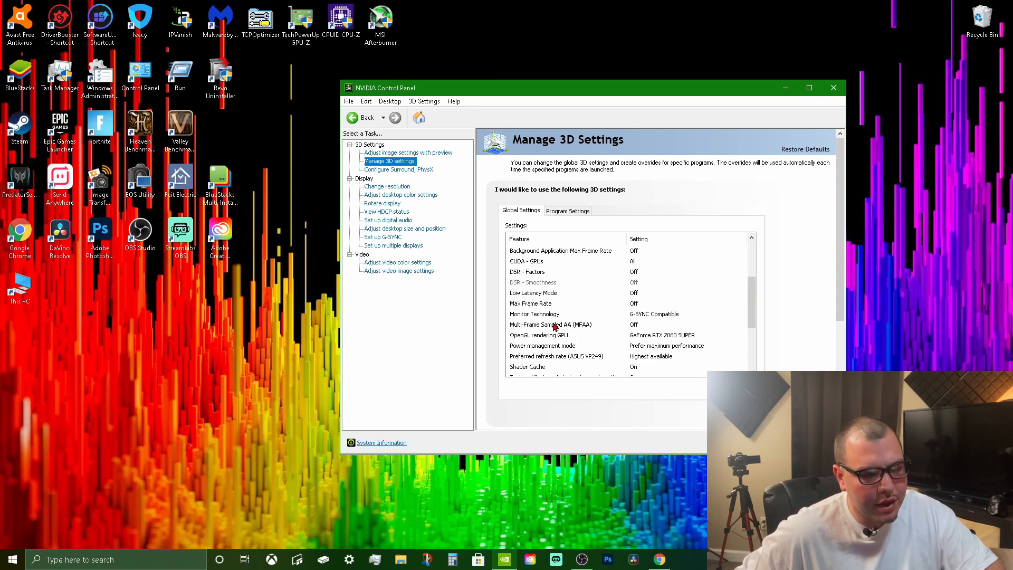
click(636, 264)
click(644, 262)
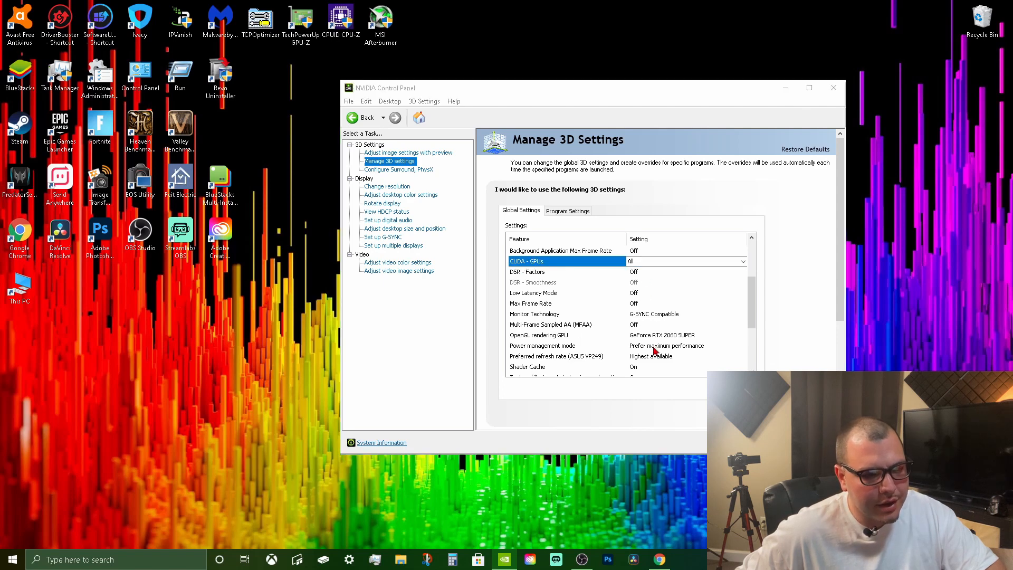
click(648, 263)
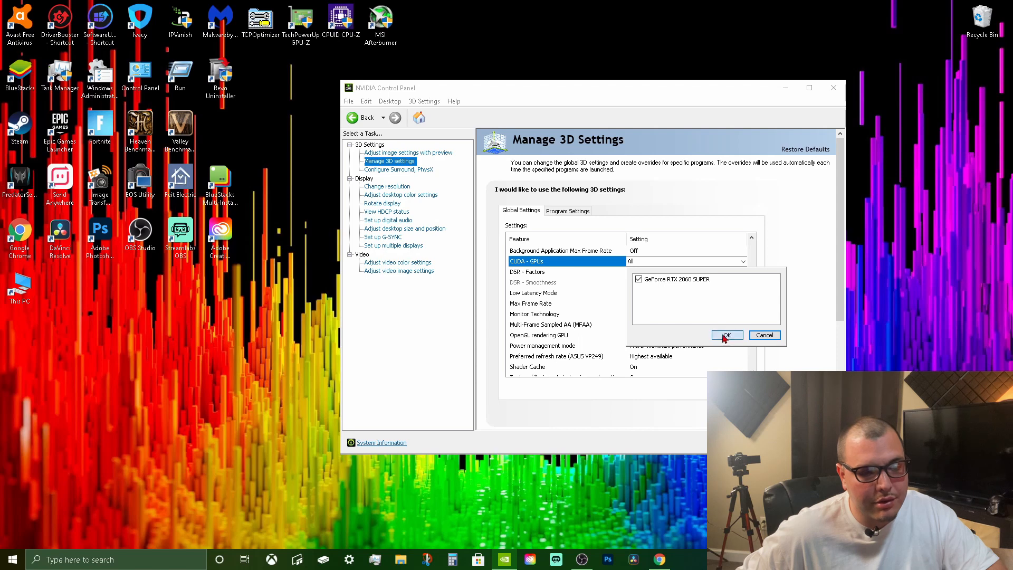
click(548, 345)
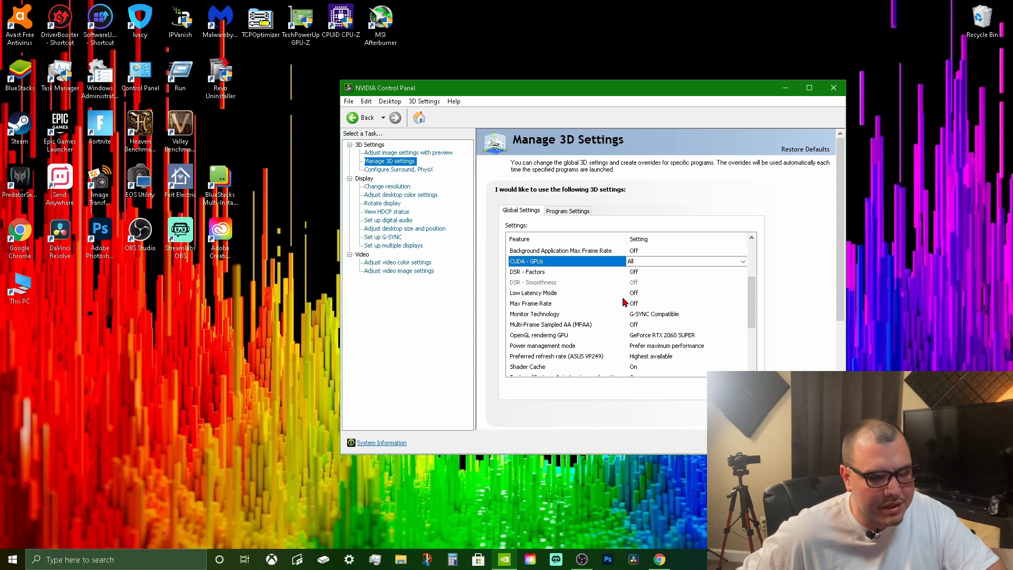
Check the OpenGL rendering GPU setting and set the Power management mode to Prefer maximum performance.
scroll(548, 326, down, 2)
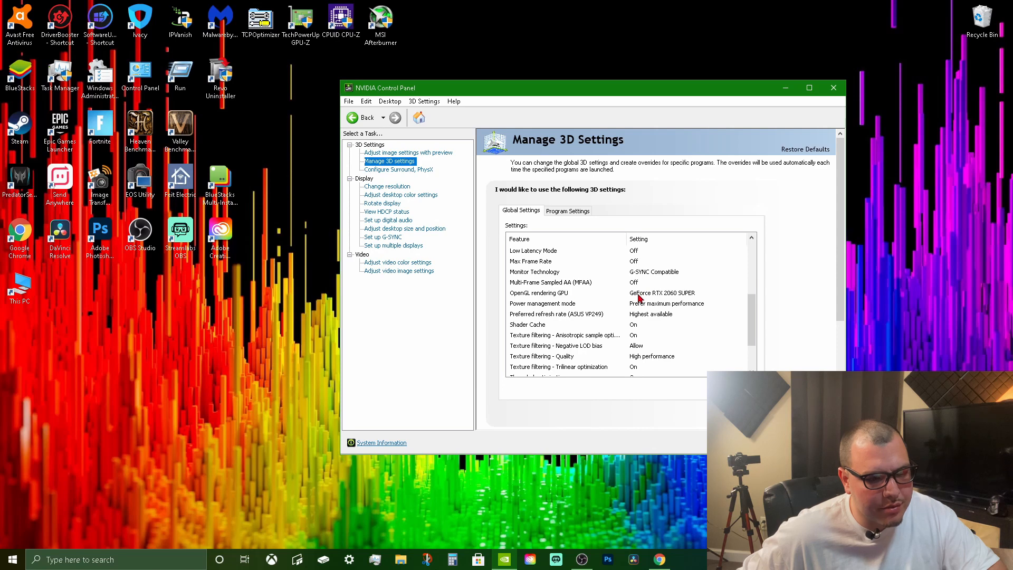
click(674, 295)
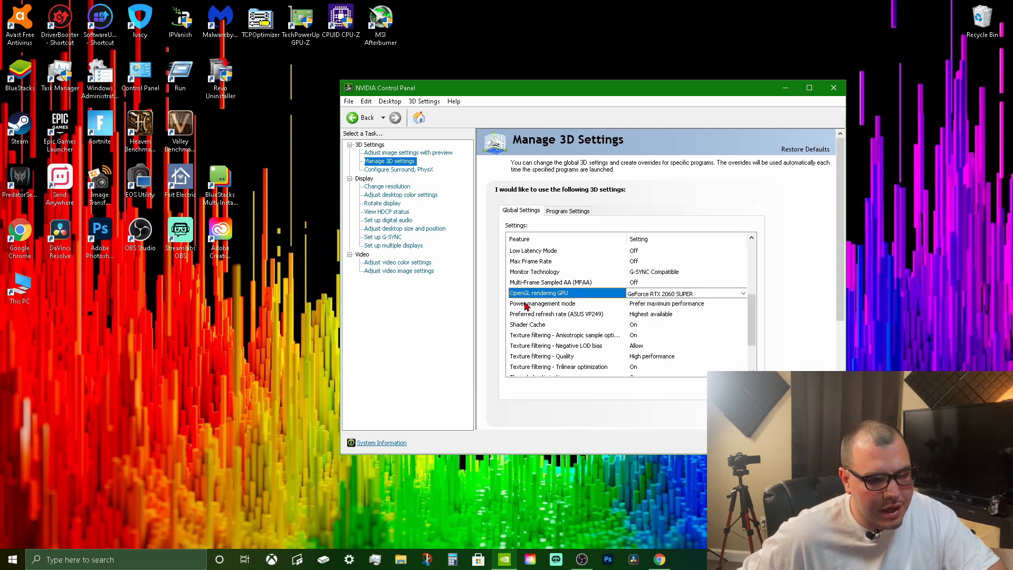
click(657, 305)
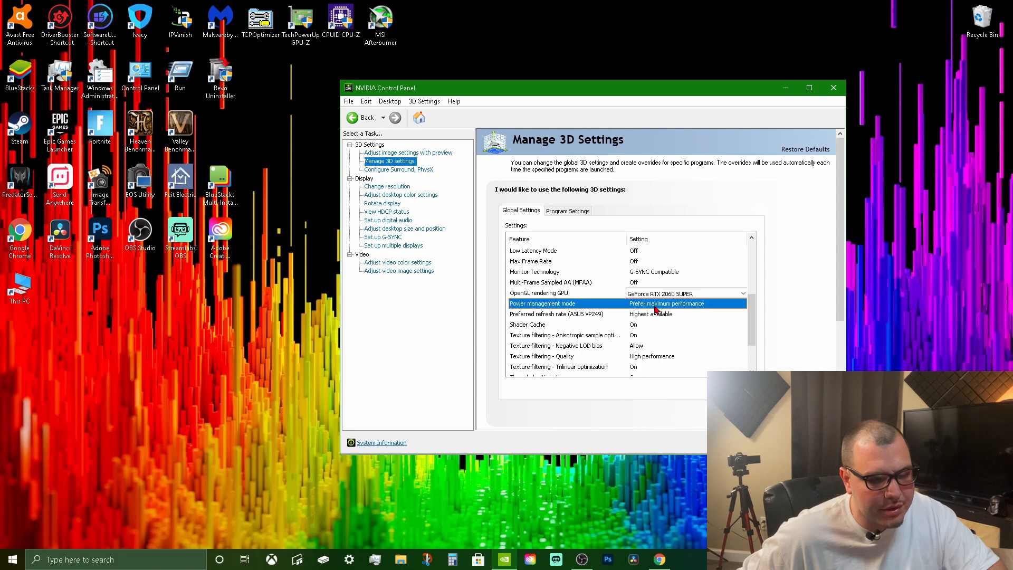
click(674, 305)
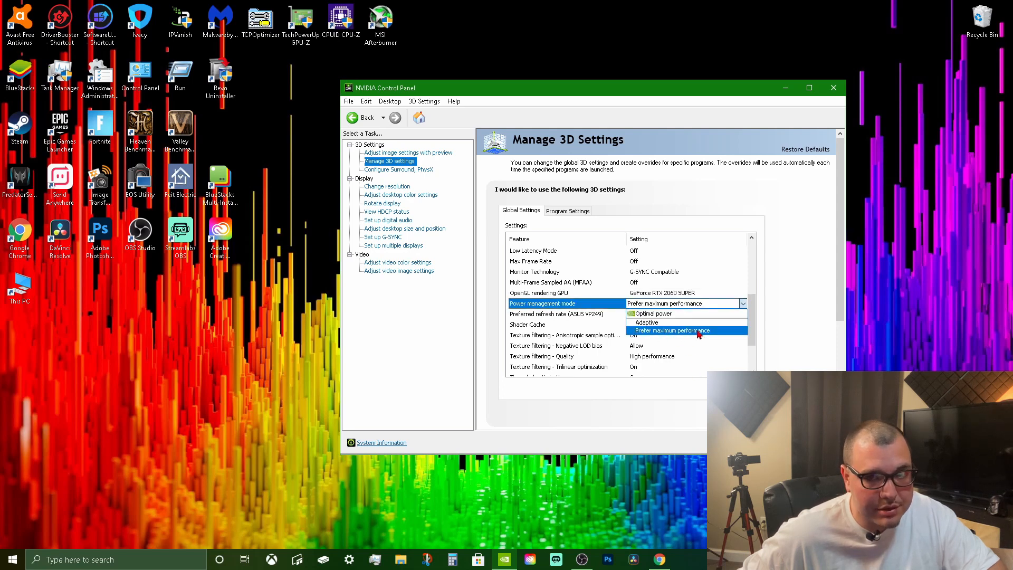
click(698, 333)
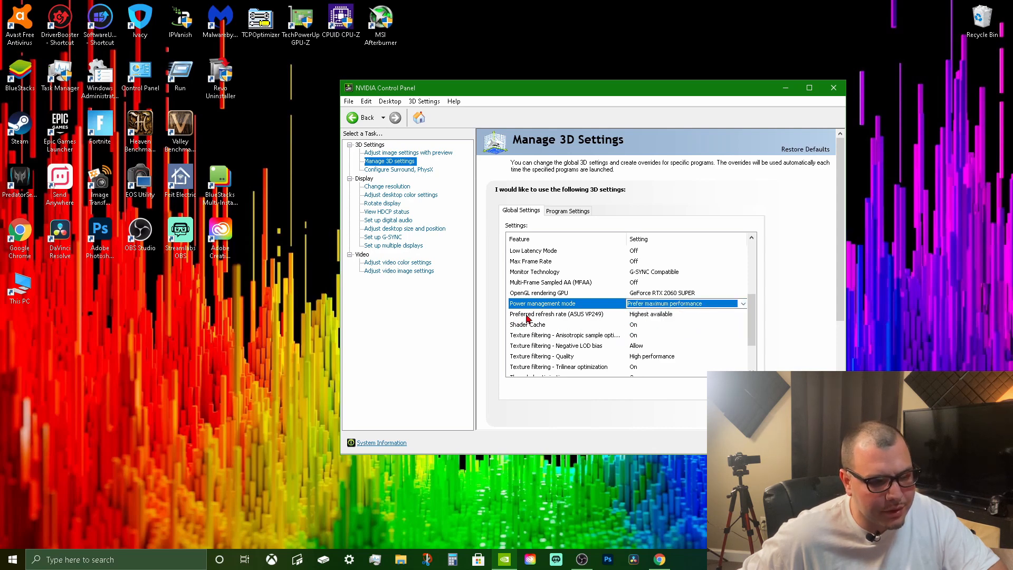
Set Texture filtering - Quality to High performance in the global 3D settings.
scroll(567, 356, down, 2)
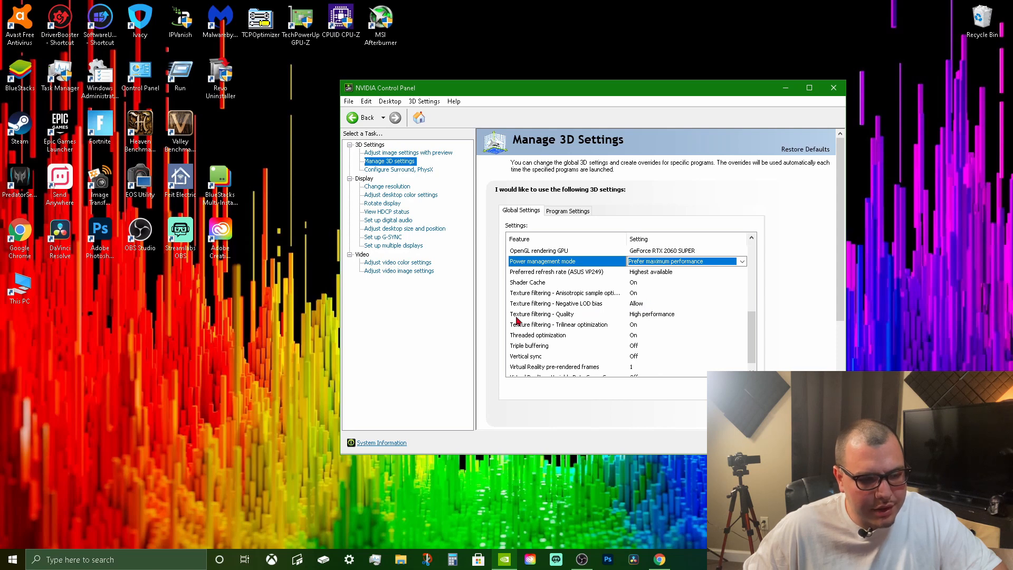
click(645, 315)
click(652, 316)
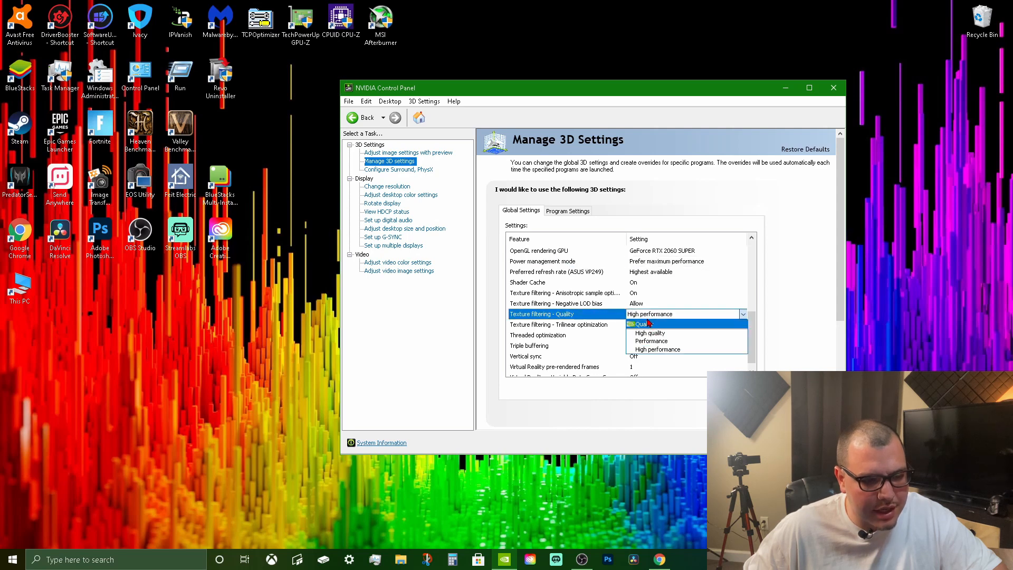
click(642, 350)
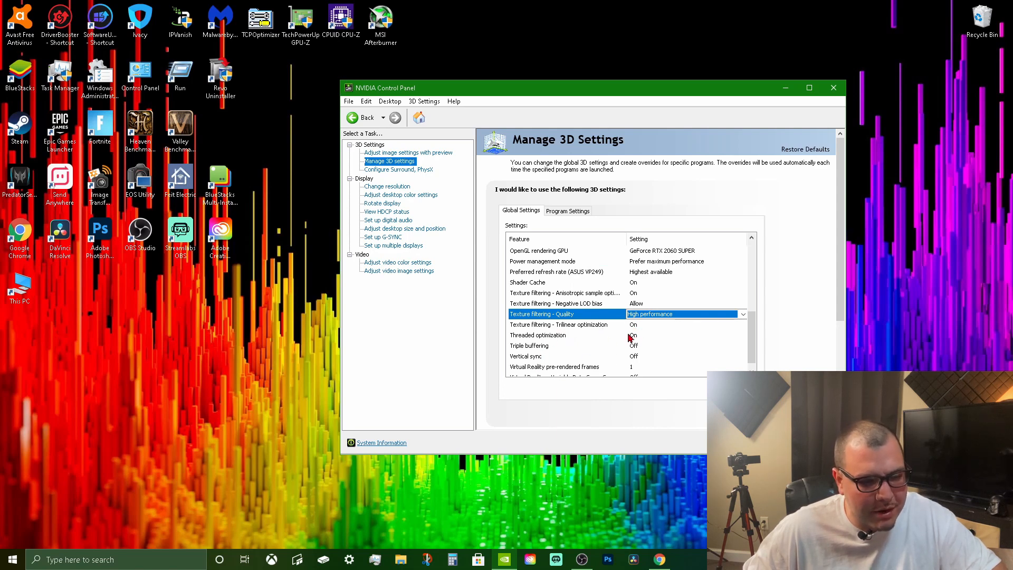
Set Vertical sync to Off in the global 3D settings.
scroll(636, 348, down, 1)
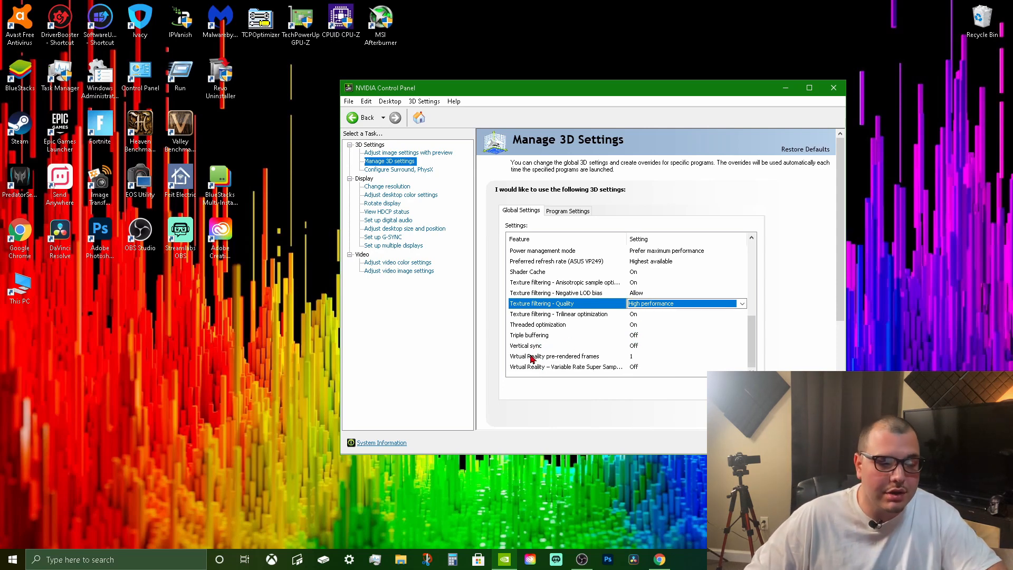
click(635, 349)
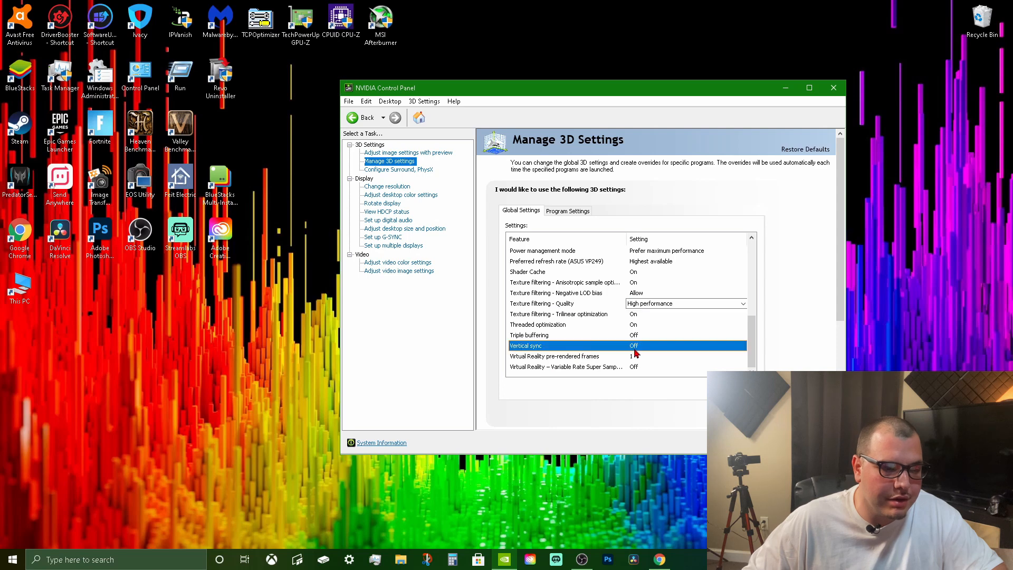
click(634, 346)
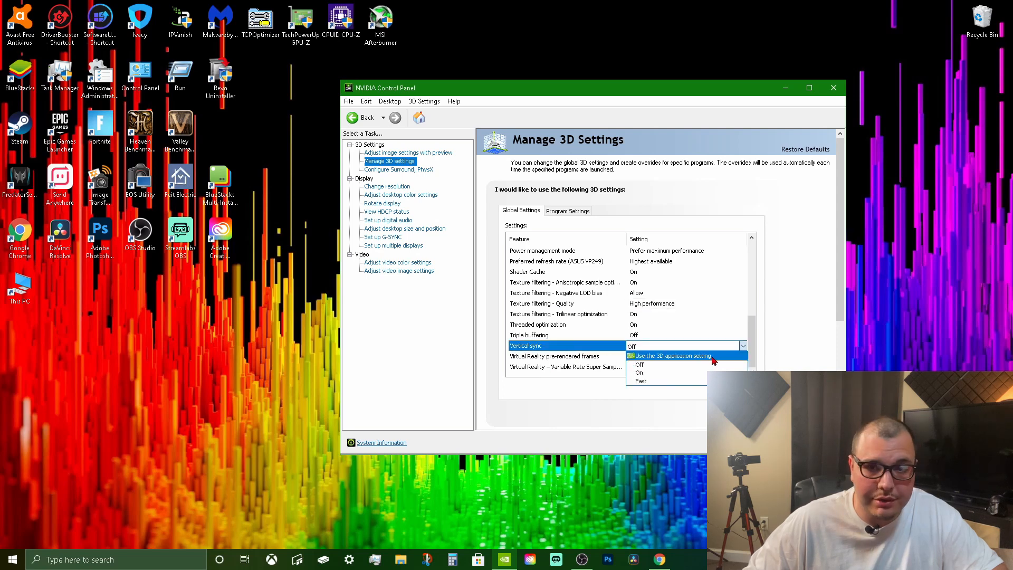
click(646, 365)
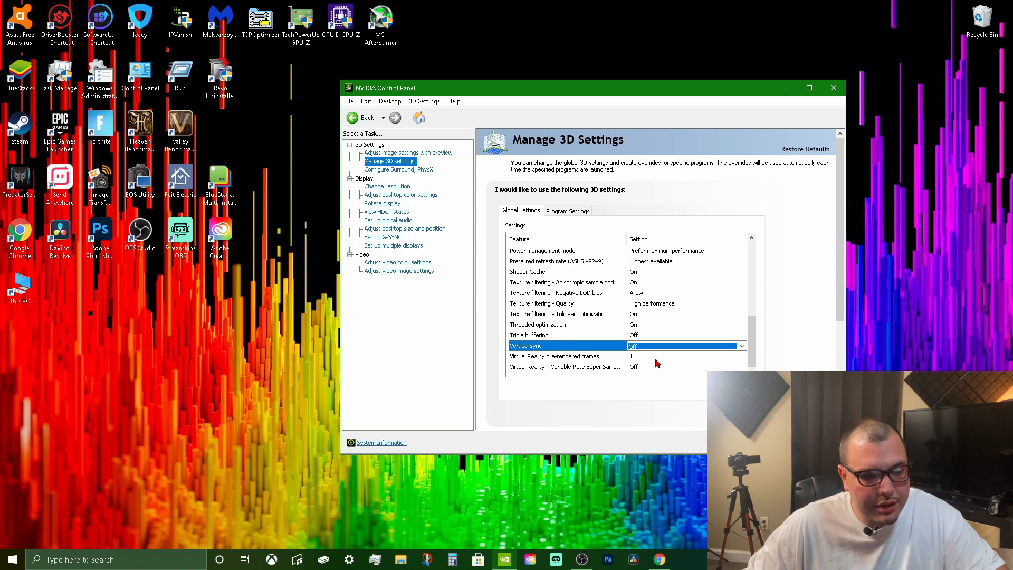
Keep Virtual Reality pre-rendered frames at 1 and check the Virtual Reality variable rate super sampling setting.
click(721, 355)
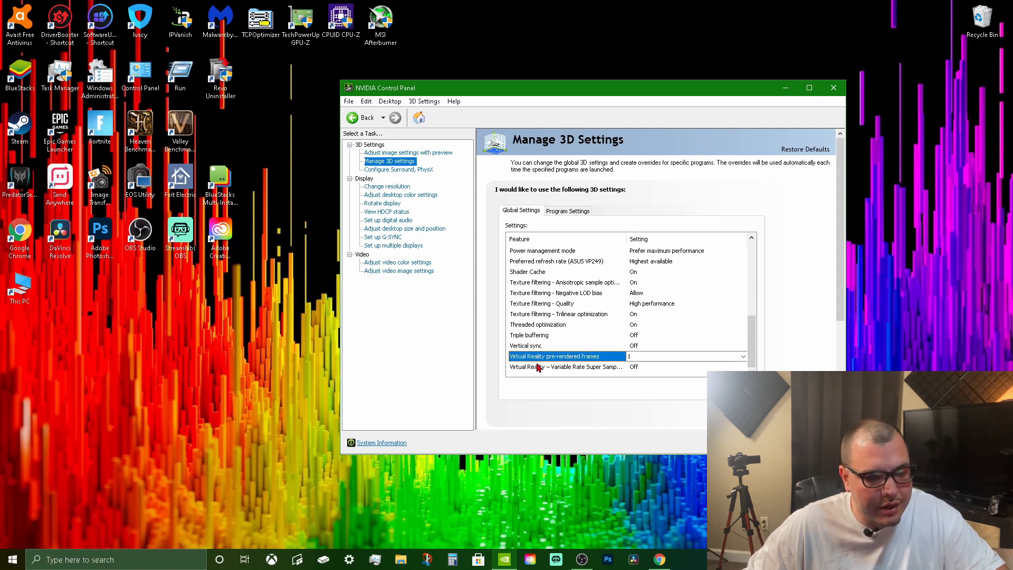
click(634, 356)
click(645, 346)
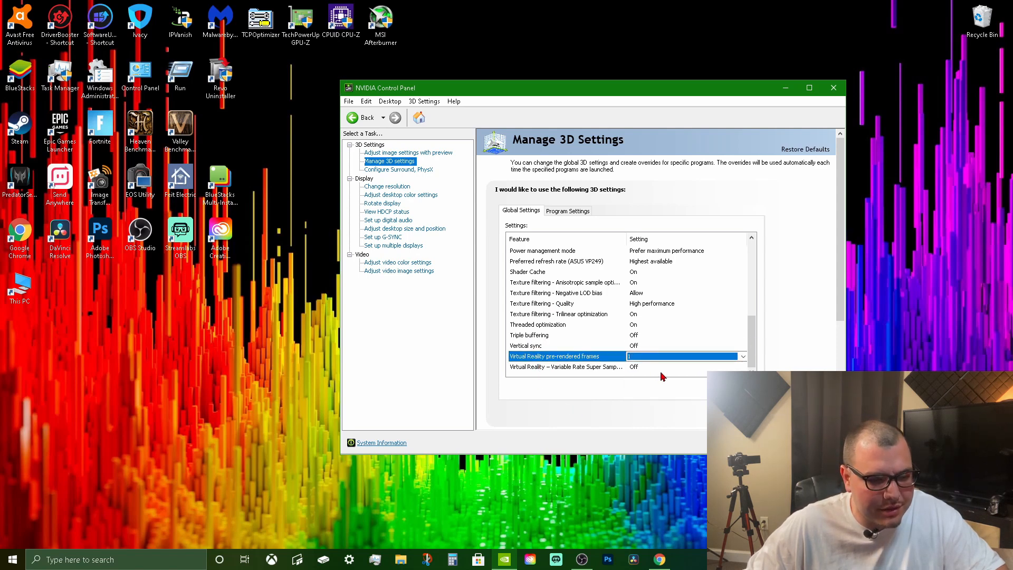
click(635, 367)
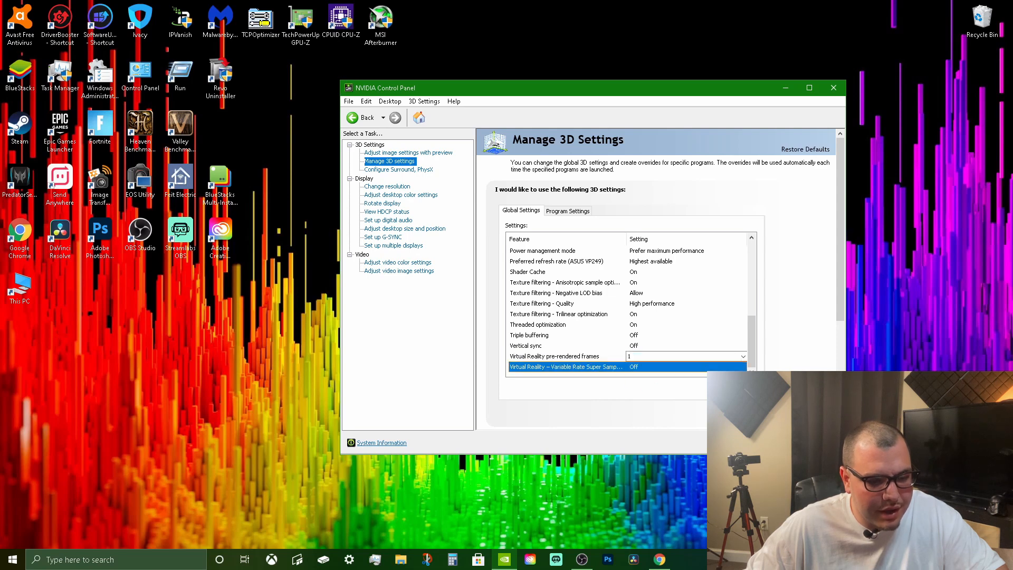
scroll(620, 321, up, 10)
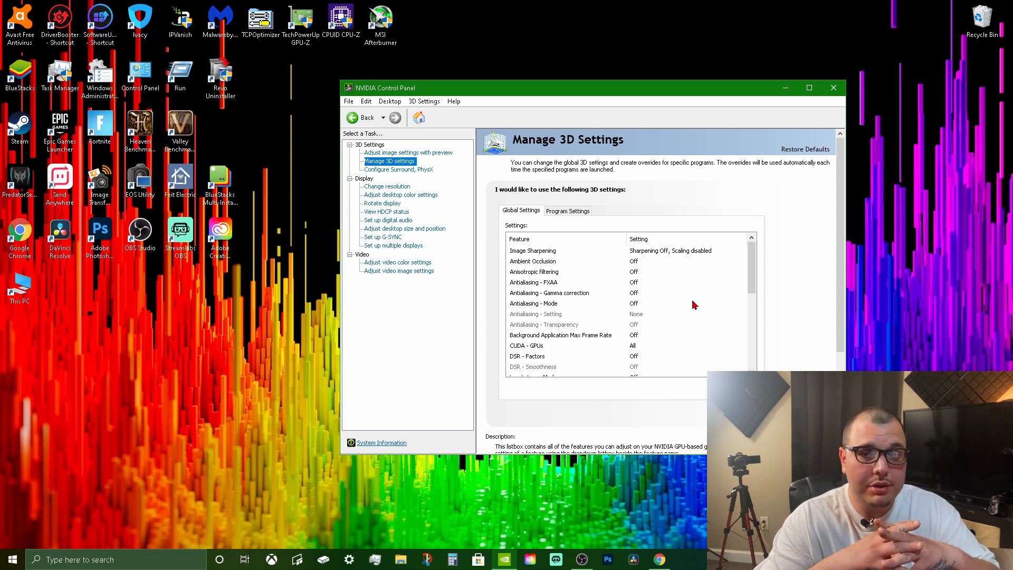
scroll(650, 352, down, 3)
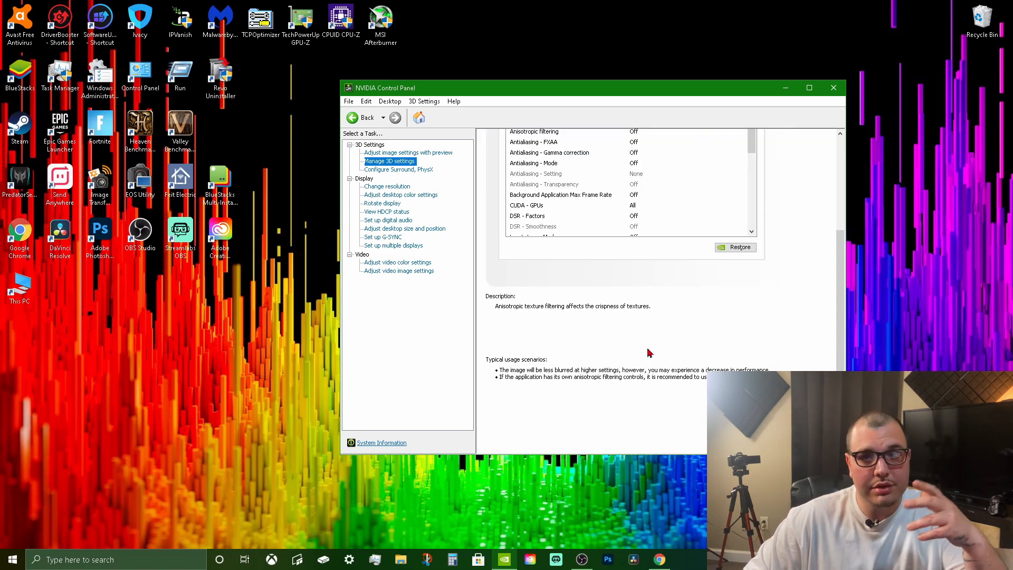